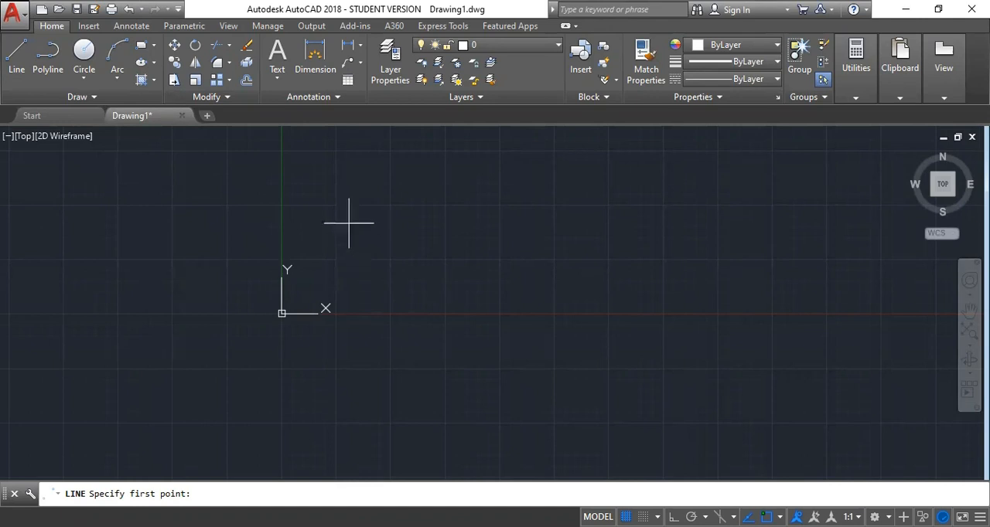
Draw a V of two connected line segments just right of the Y axis, with its vertex near the X axis
click(336, 206)
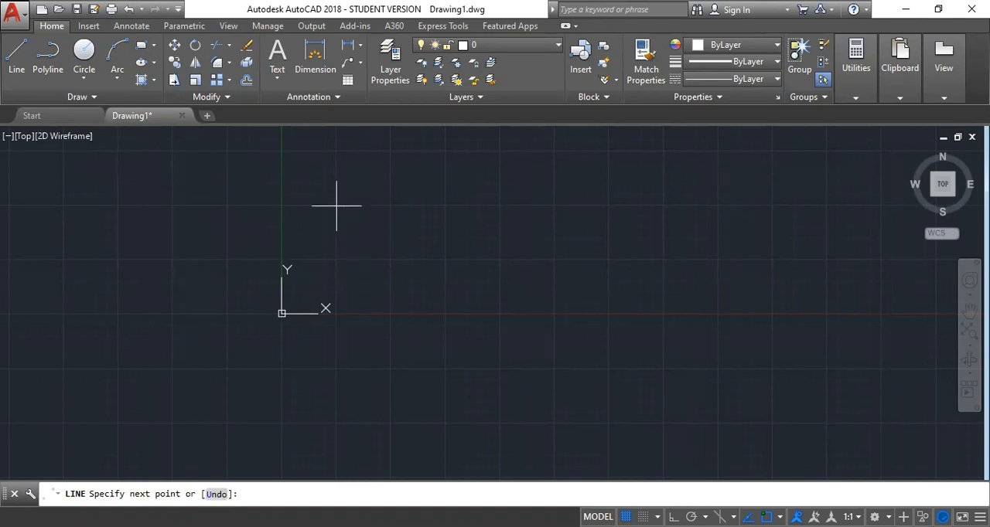
click(437, 312)
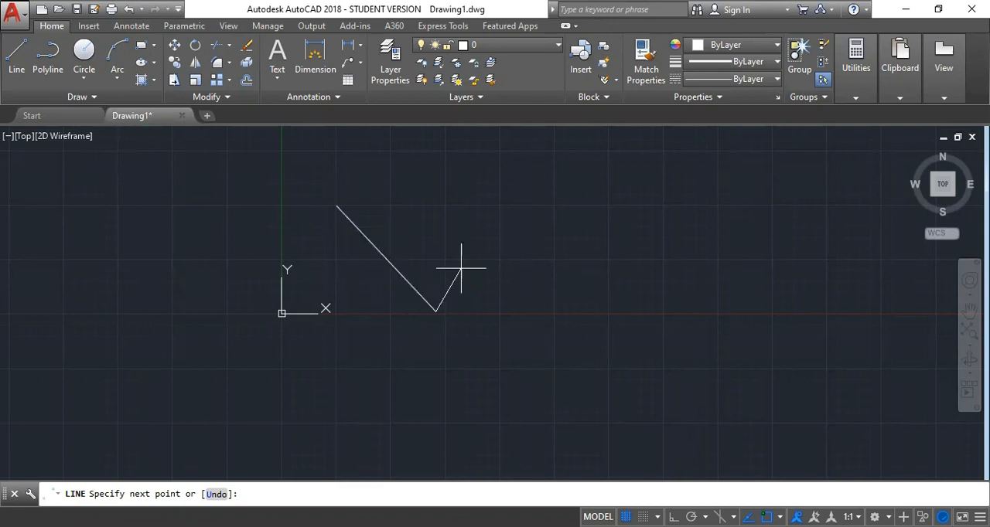
click(501, 203)
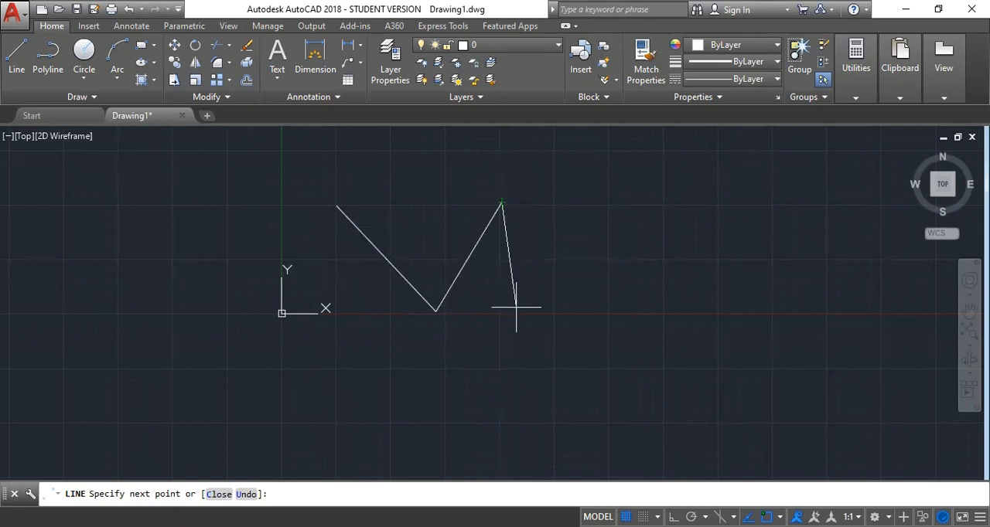
key(Return)
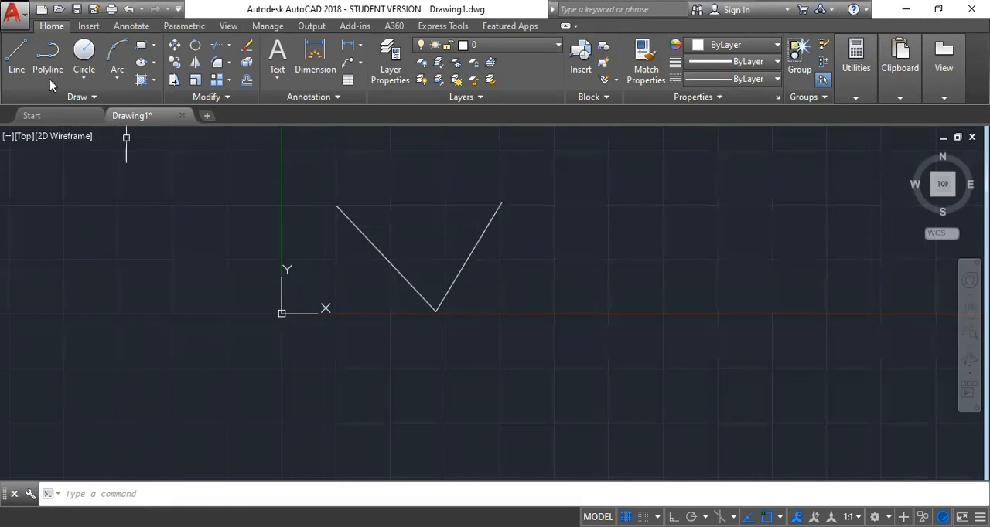
Draw a zigzag of five connected line segments below the X axis, under the V shape
click(17, 66)
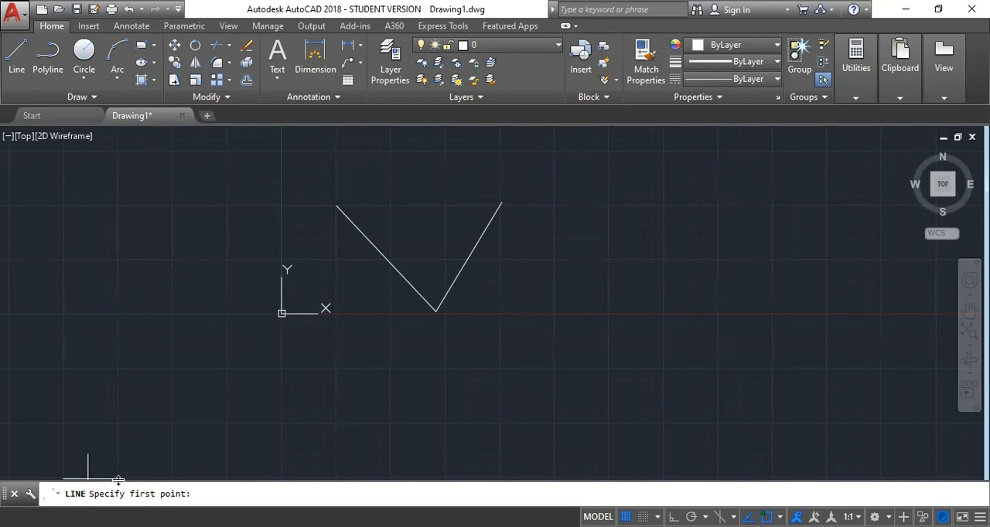
click(333, 325)
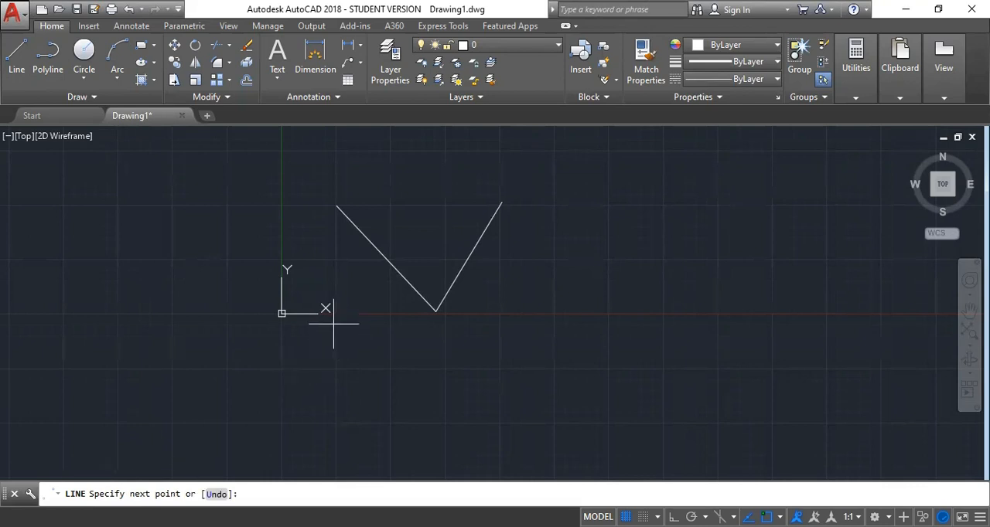
click(412, 398)
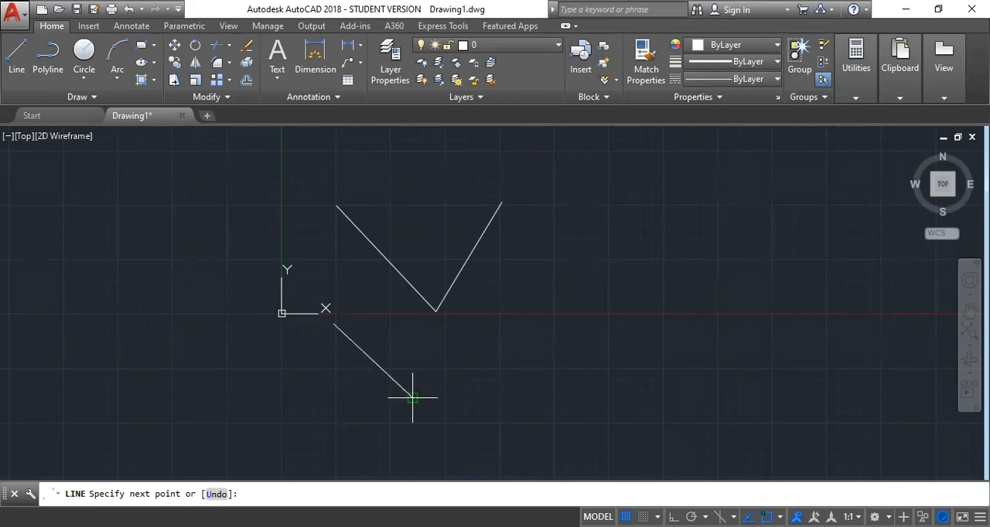
click(493, 325)
click(567, 391)
click(619, 332)
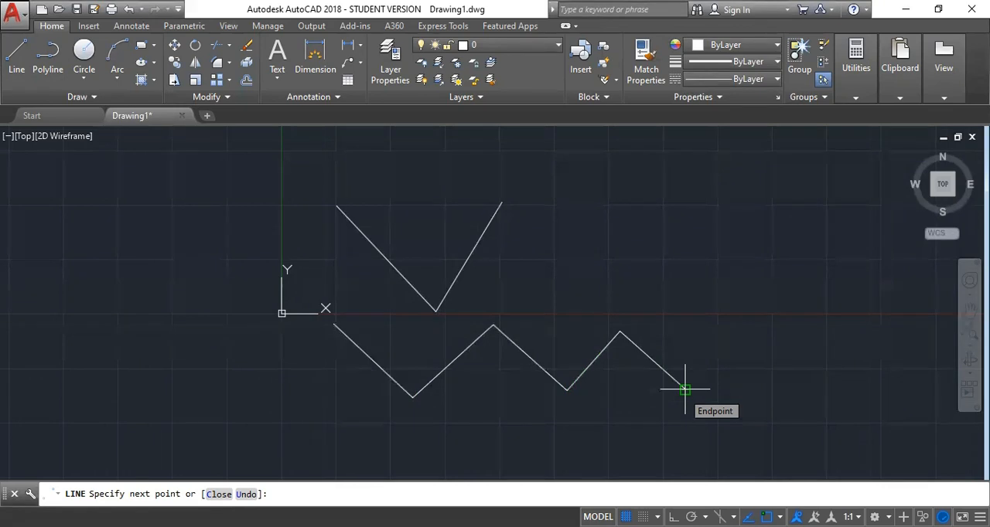
key(Escape)
key(Escape)
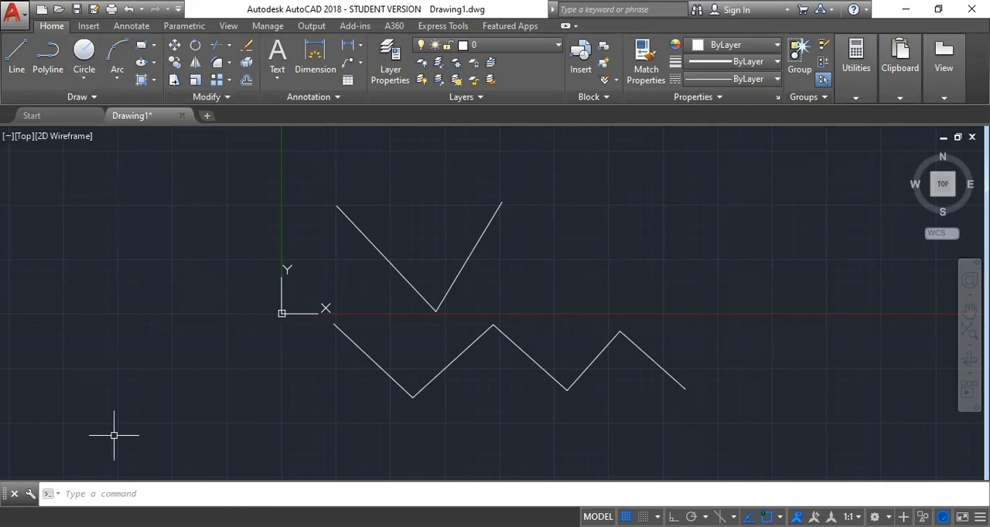
Draw a second V of two connected line segments to the right of the first V, above the X axis
click(106, 495)
text(L)
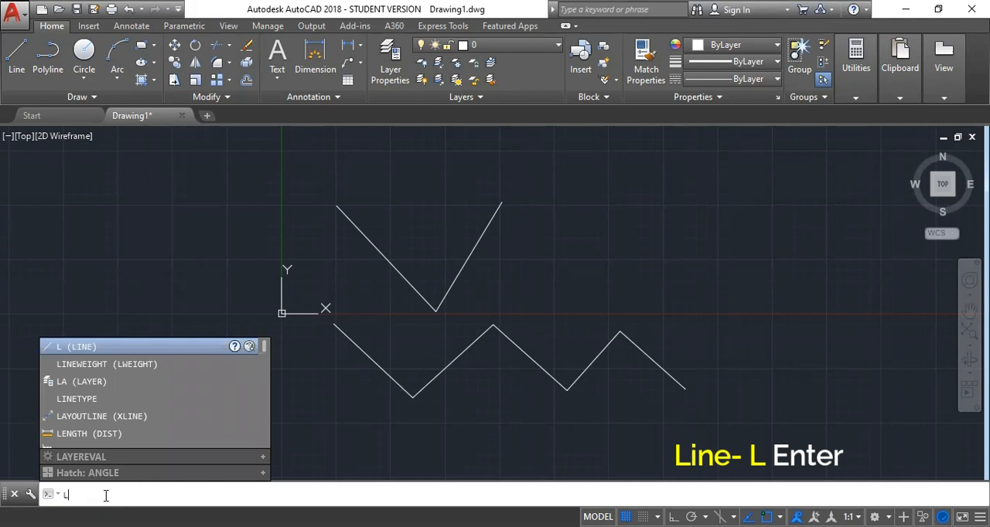
key(Return)
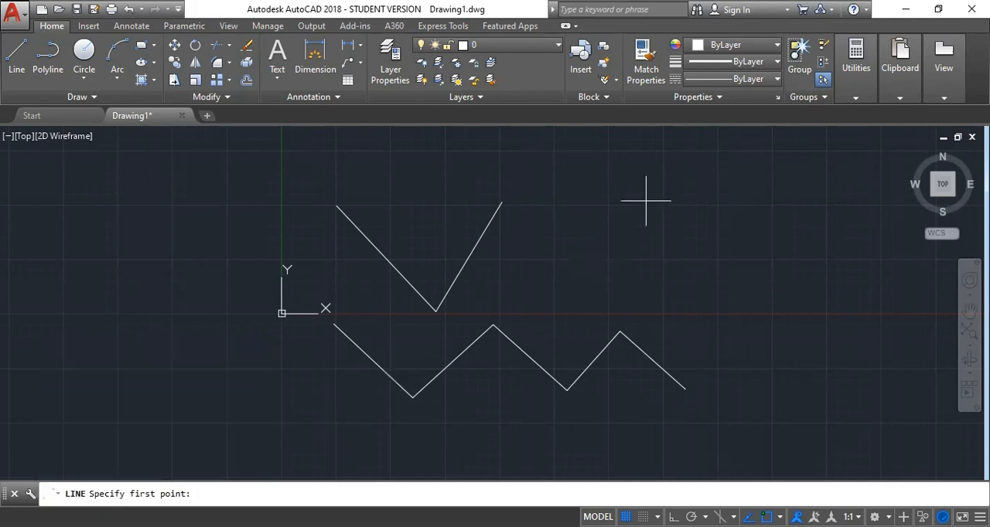
click(554, 198)
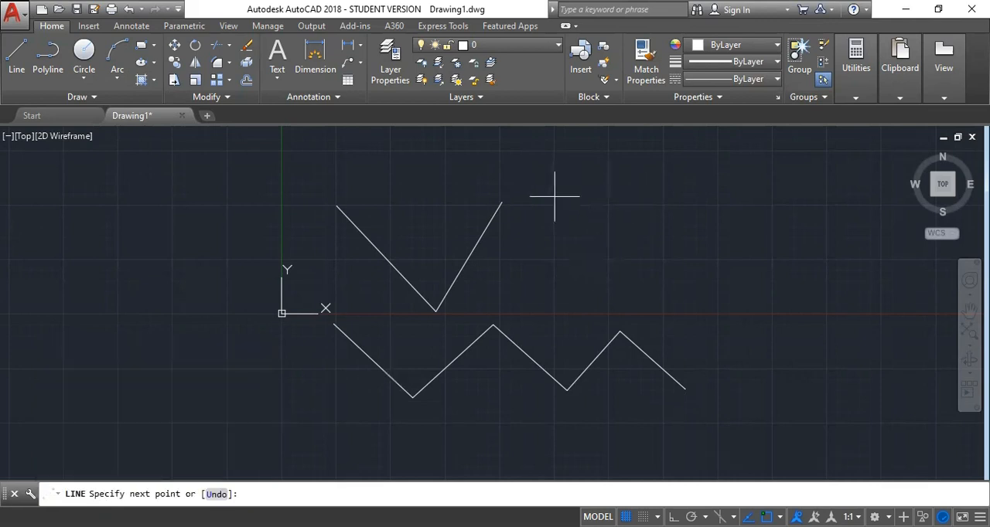
click(641, 292)
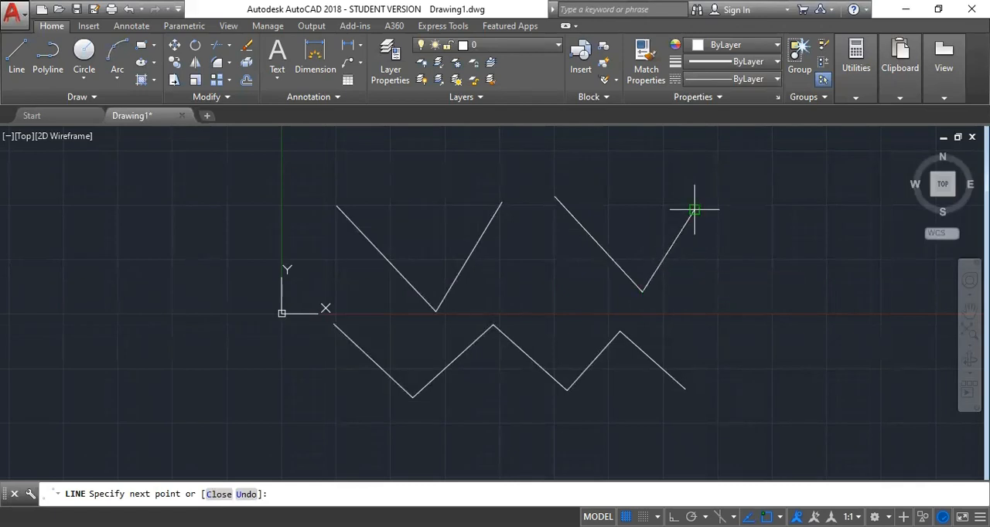
click(694, 209)
key(Return)
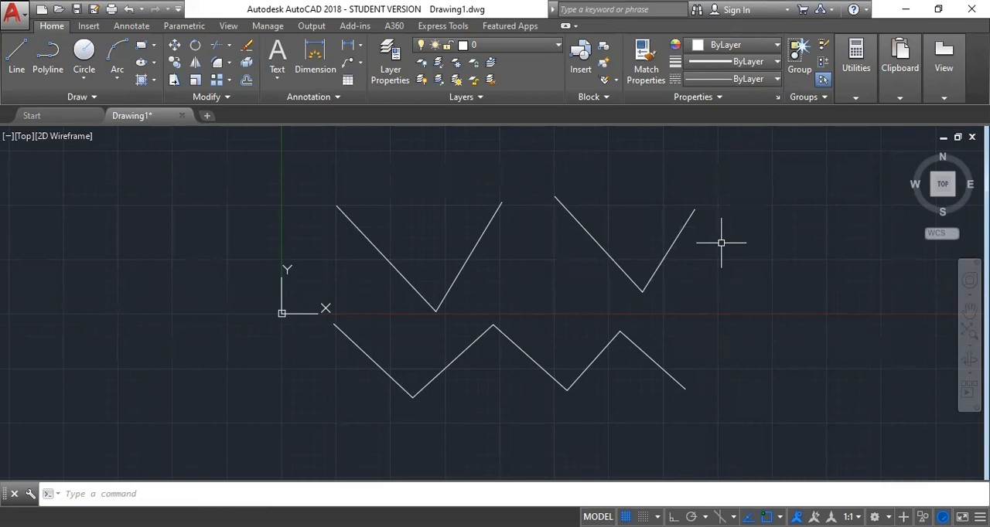
Draw a four-segment zigzag line from the far left of the Y axis to the upper-left endpoint of the first V
text(l)
key(space)
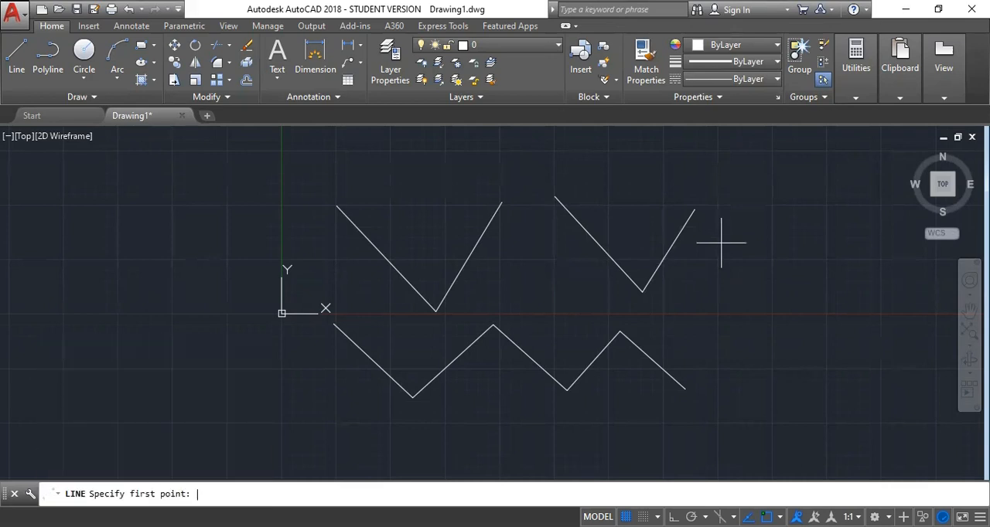
click(69, 205)
click(149, 302)
click(204, 181)
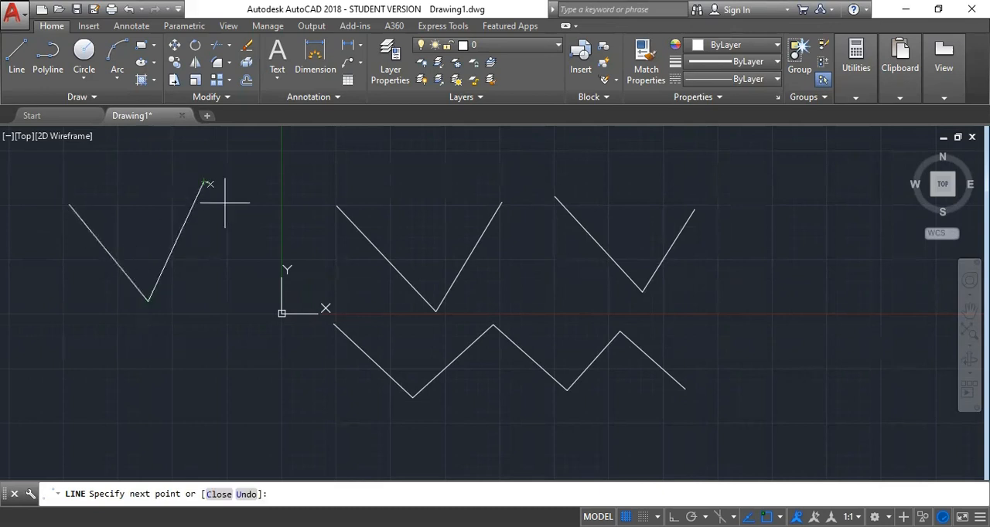
click(271, 306)
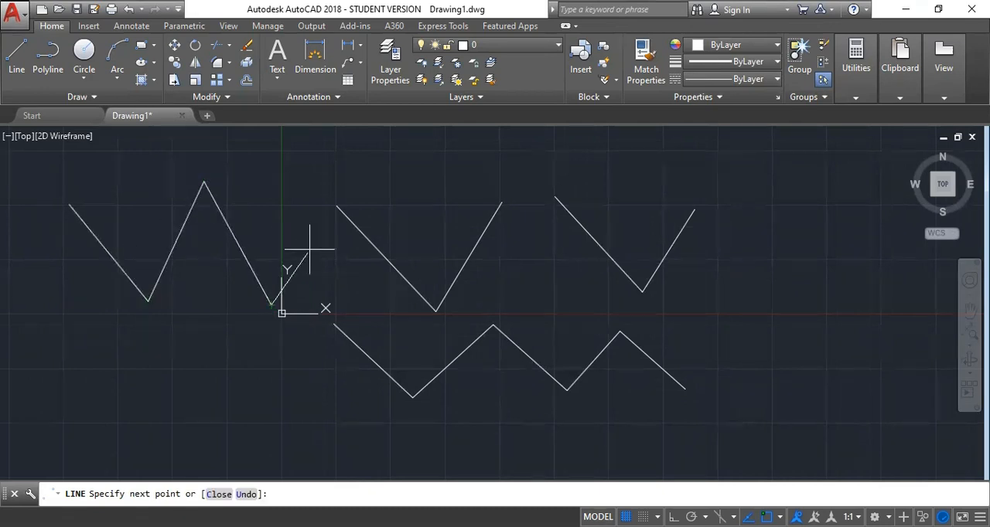
click(336, 207)
key(Return)
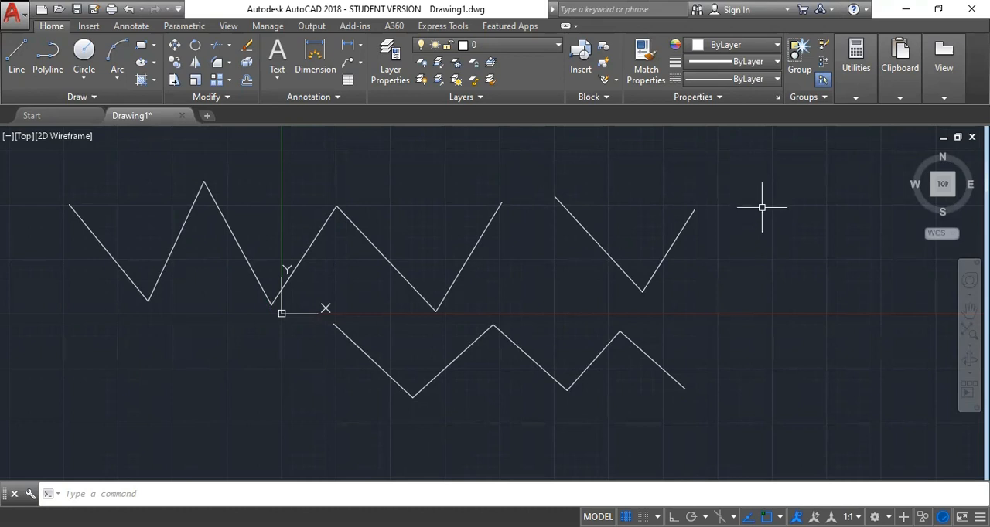
Delete all the lines in the drawing at once and undo the deletion
key(ctrl+a)
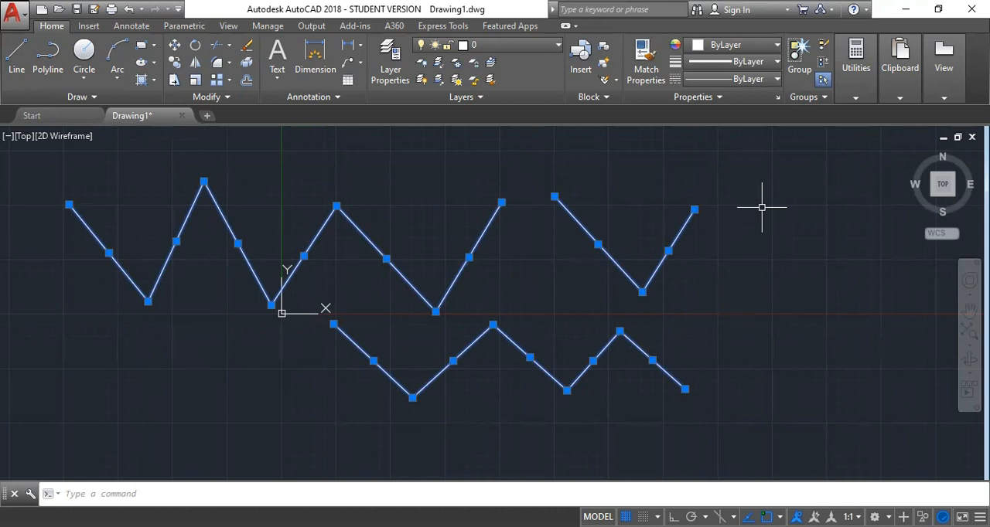
key(Delete)
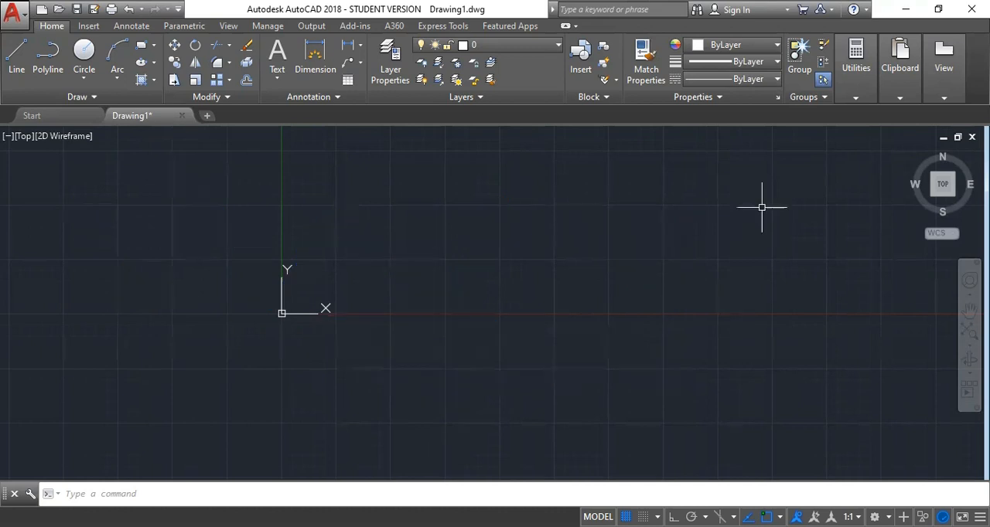
key(ctrl+z)
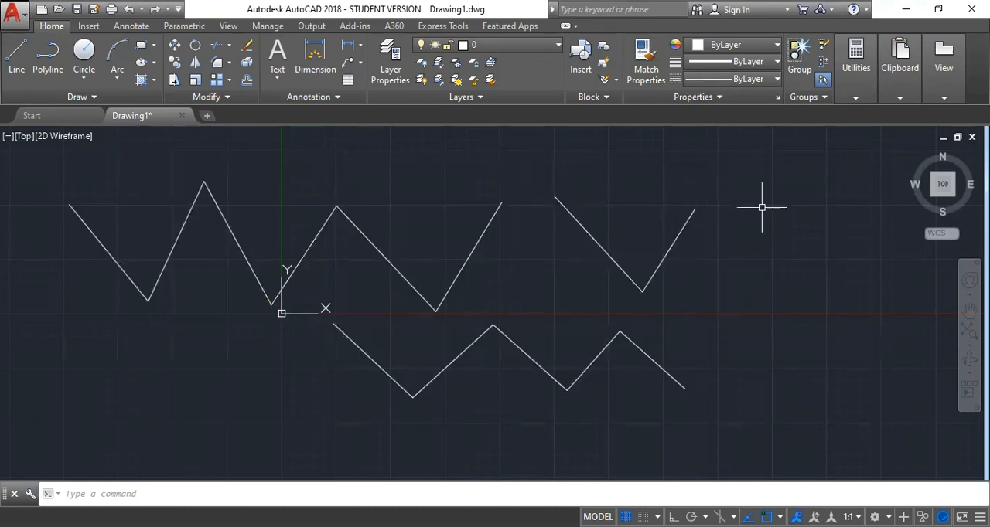
Select every line, remove the selection with the Erase command, and undo the erasure
click(758, 184)
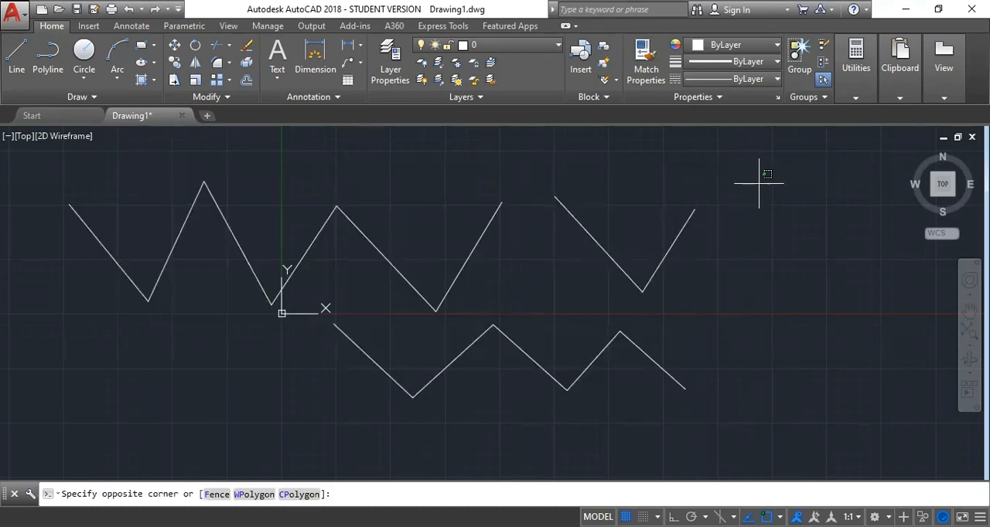
key(ctrl+a)
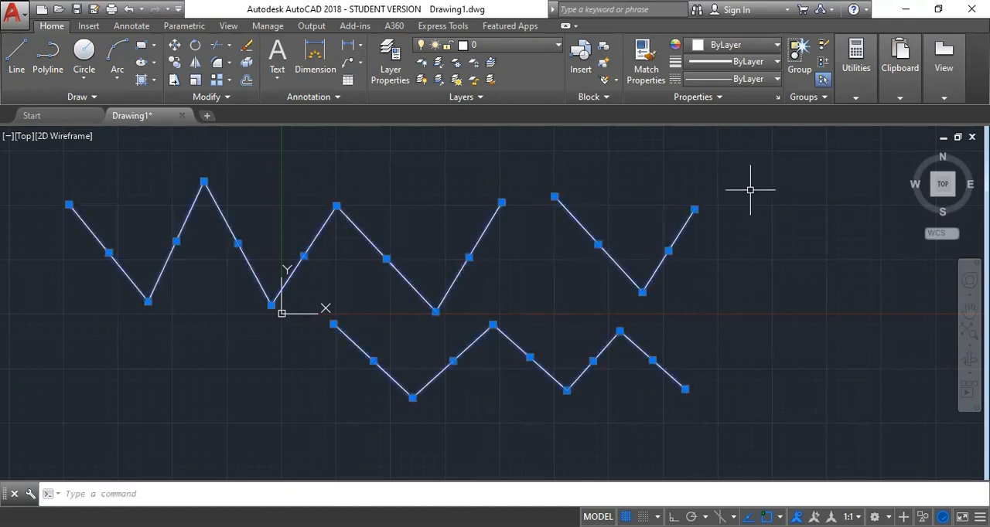
right_click(687, 233)
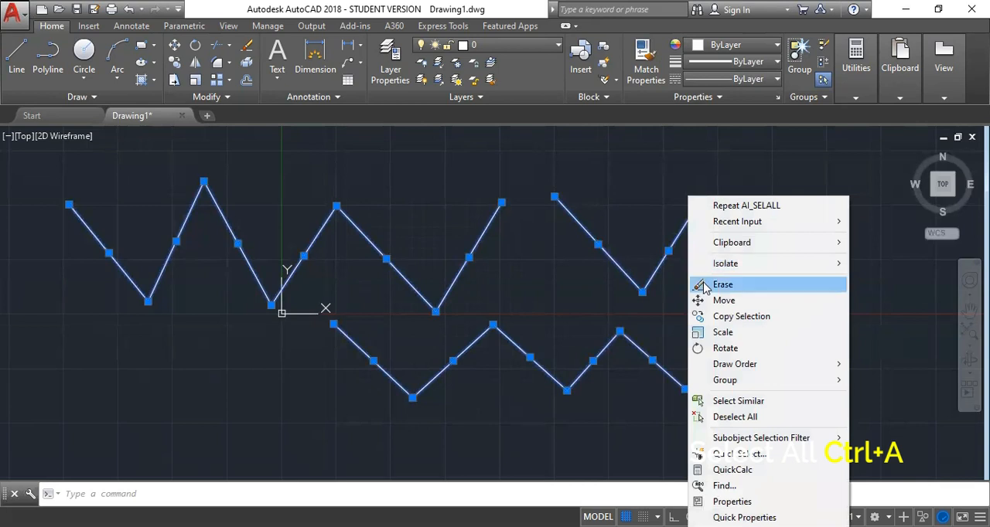
click(704, 288)
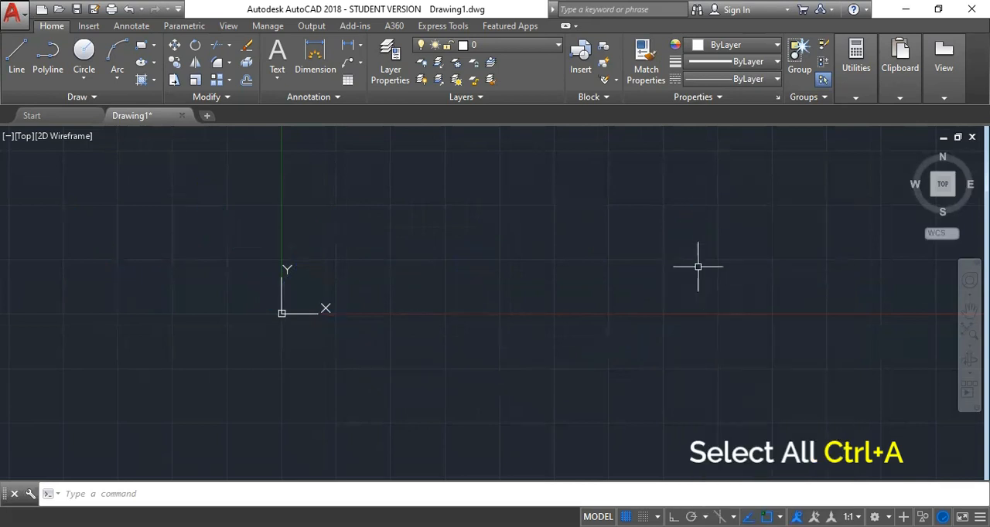
key(ctrl+z)
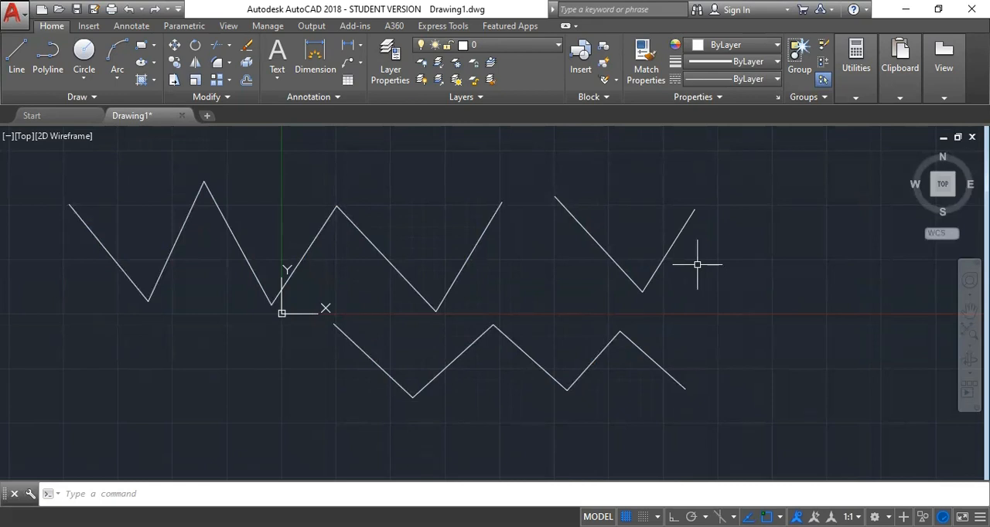
Erase the right segment of the rightmost V and the fourth segment of the lower zigzag
text(E)
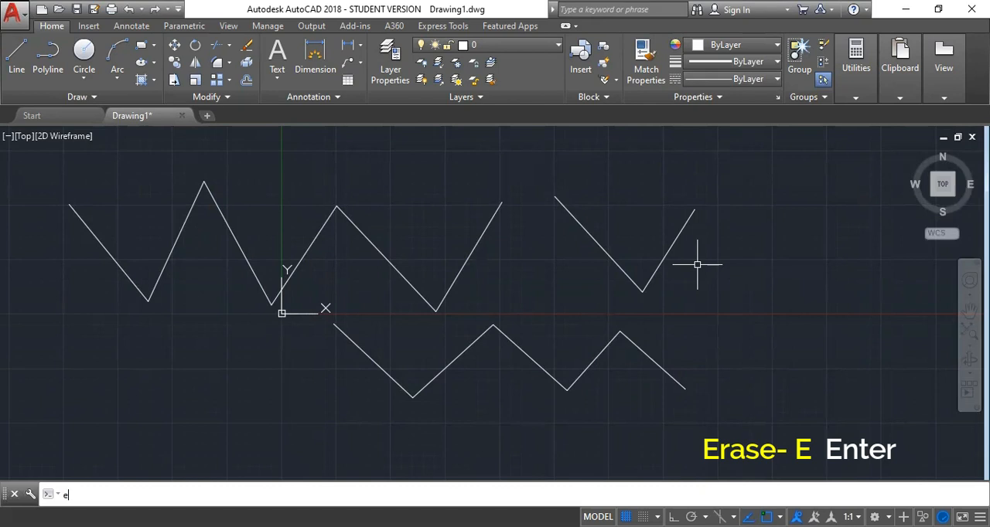
key(Return)
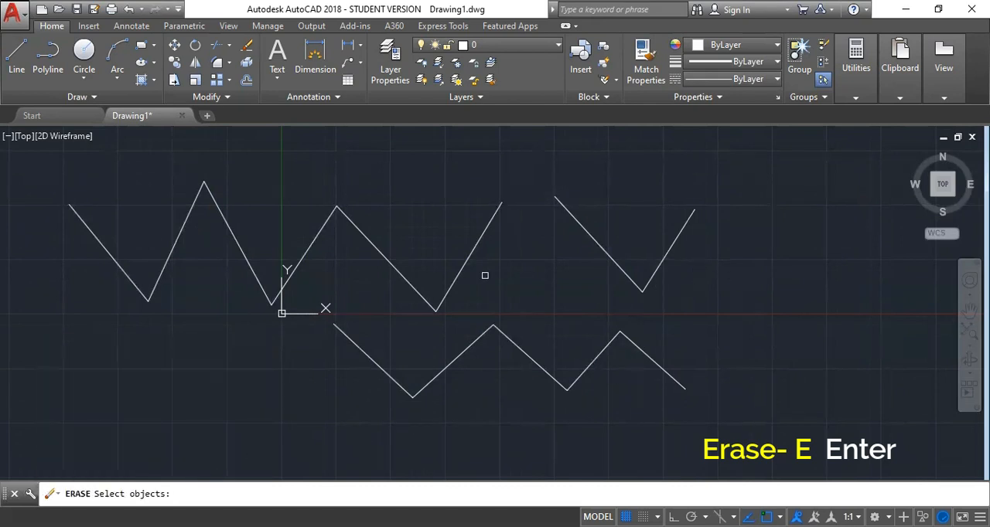
click(677, 234)
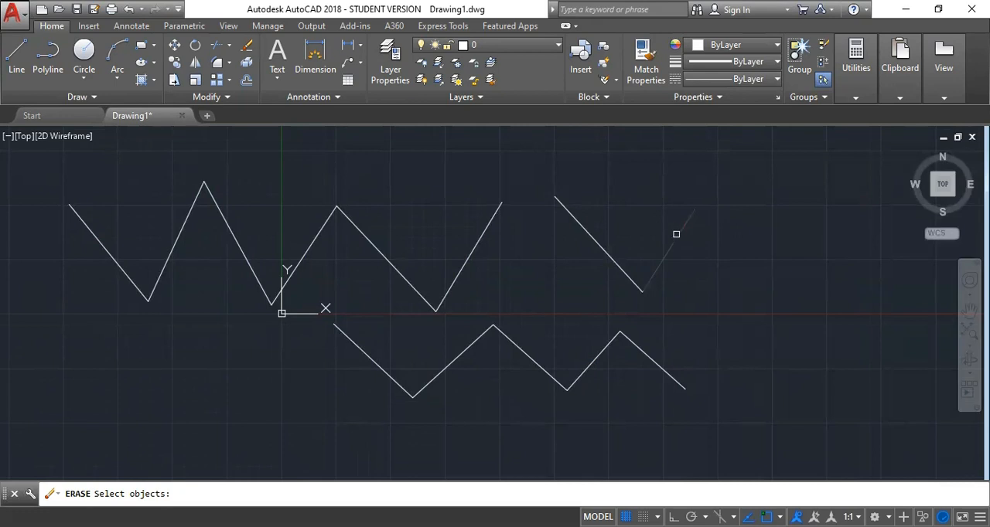
click(589, 364)
key(Return)
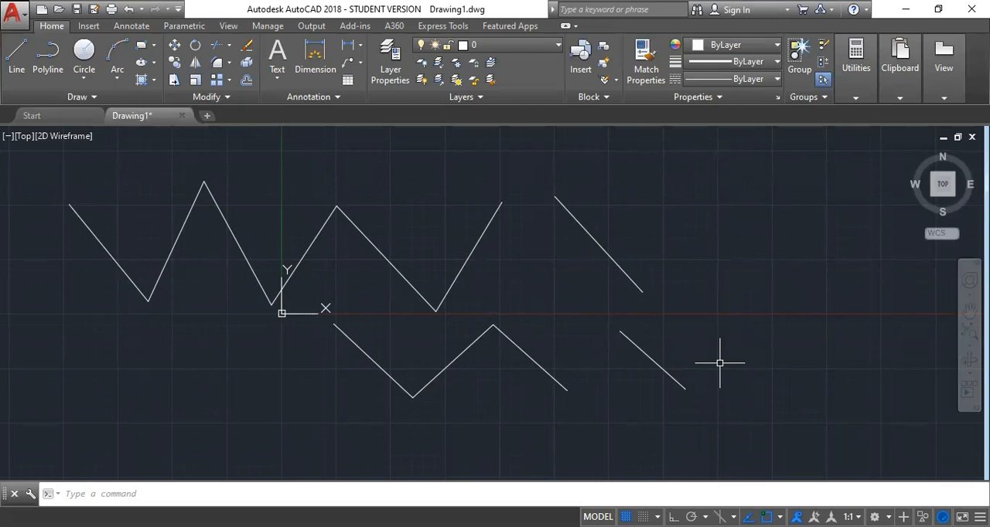
Erase all remaining lines by selecting them together with a crossing window
click(739, 188)
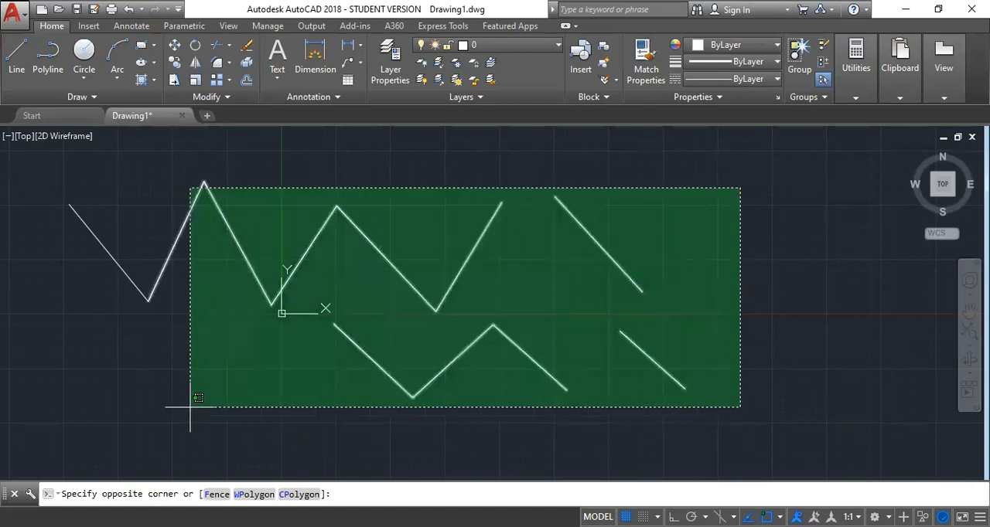
click(100, 402)
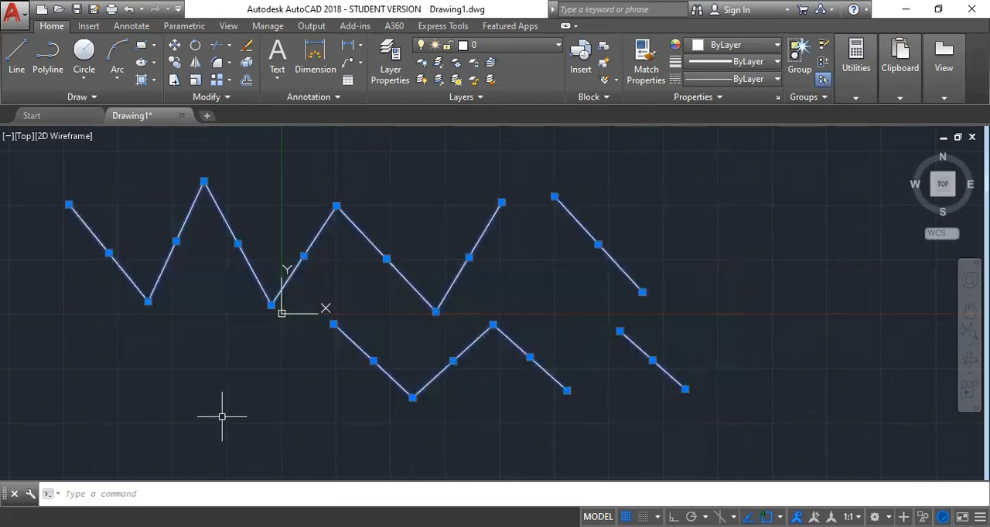
text(e)
key(Return)
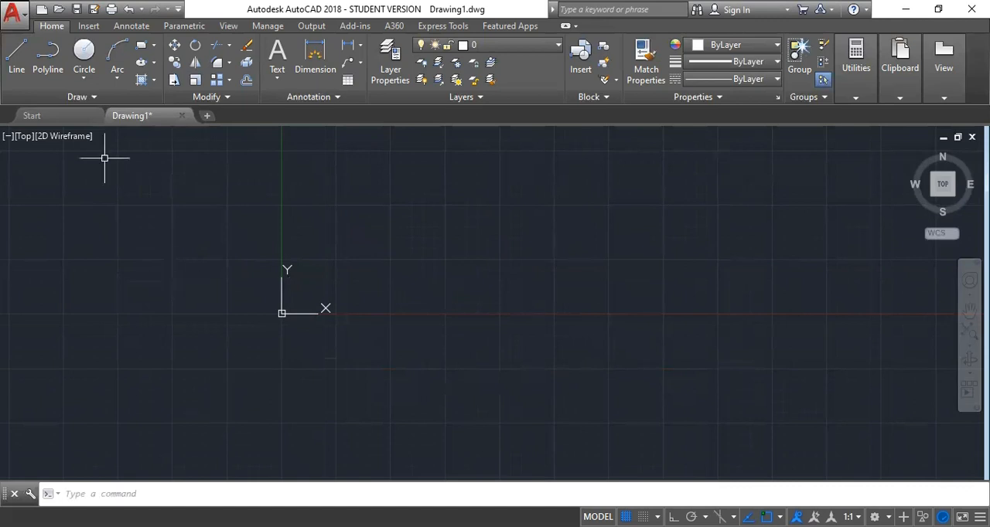
Draw an inverted V from two connected lines to the right of the origin
text(l)
key(Return)
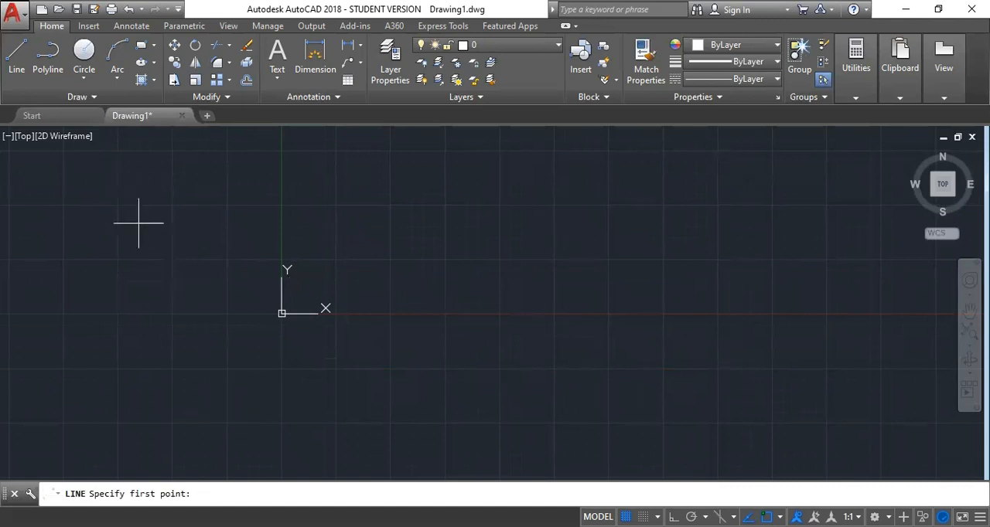
click(489, 207)
click(548, 315)
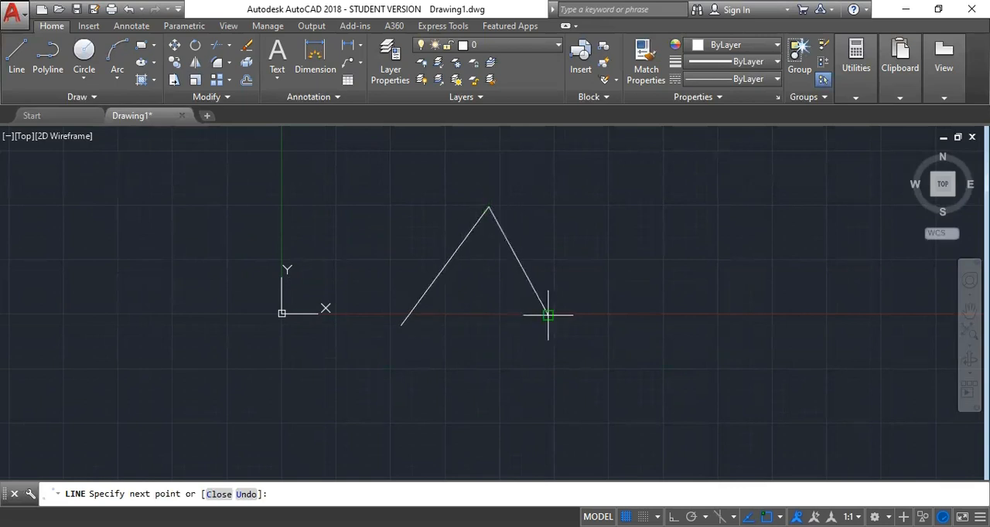
key(Return)
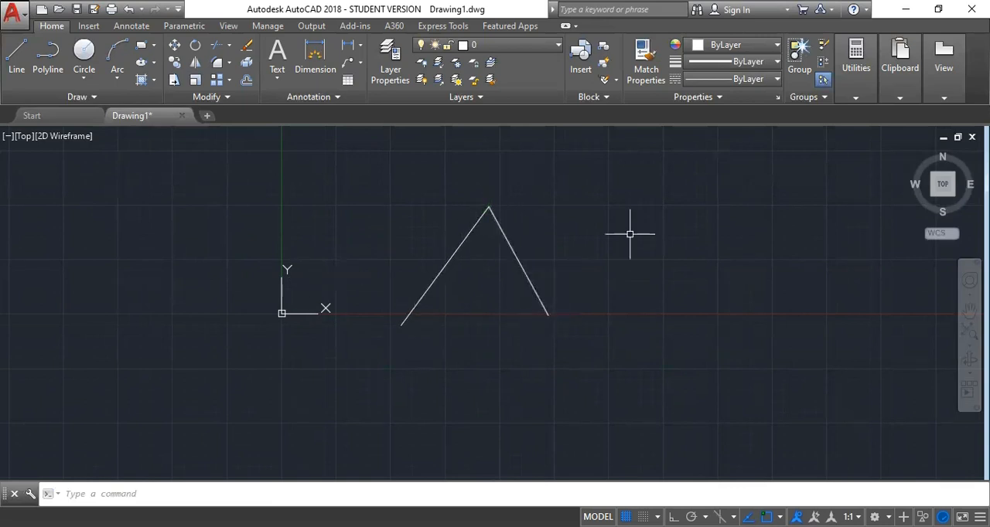
Try left-to-right window selections over the empty area beside the inverted V and over only its upper part
click(781, 202)
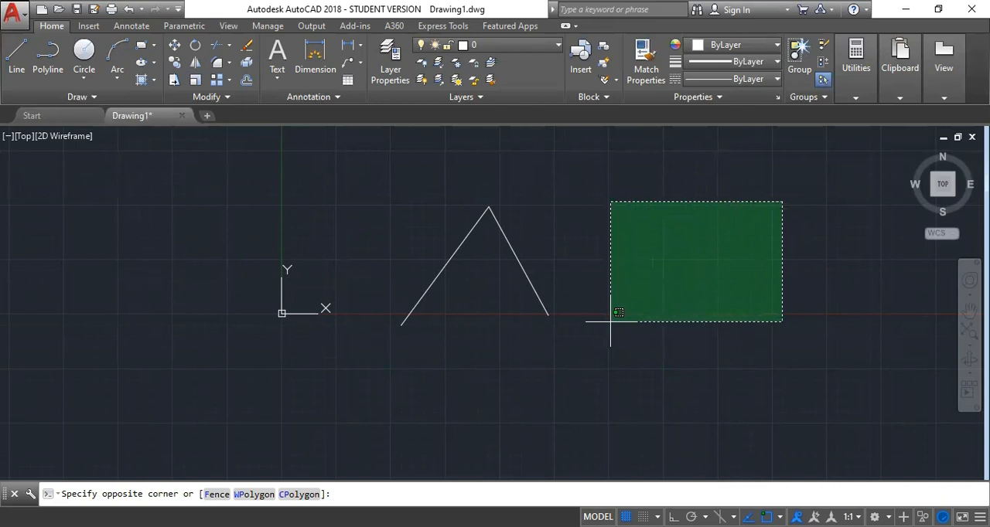
click(899, 351)
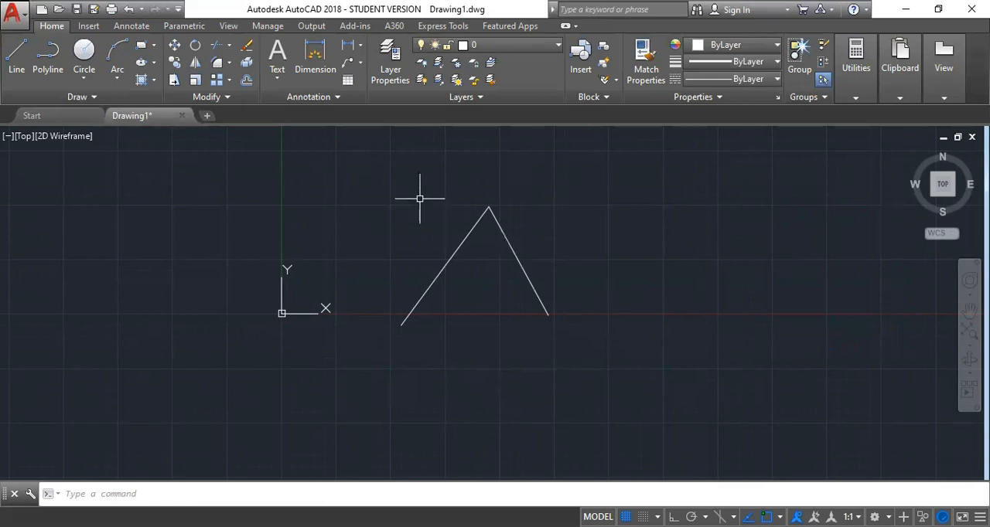
click(418, 172)
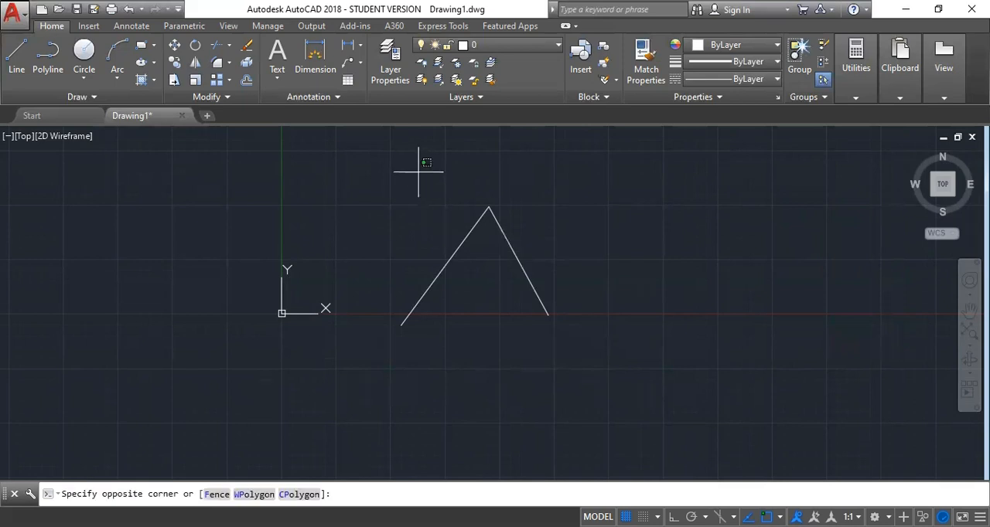
click(550, 256)
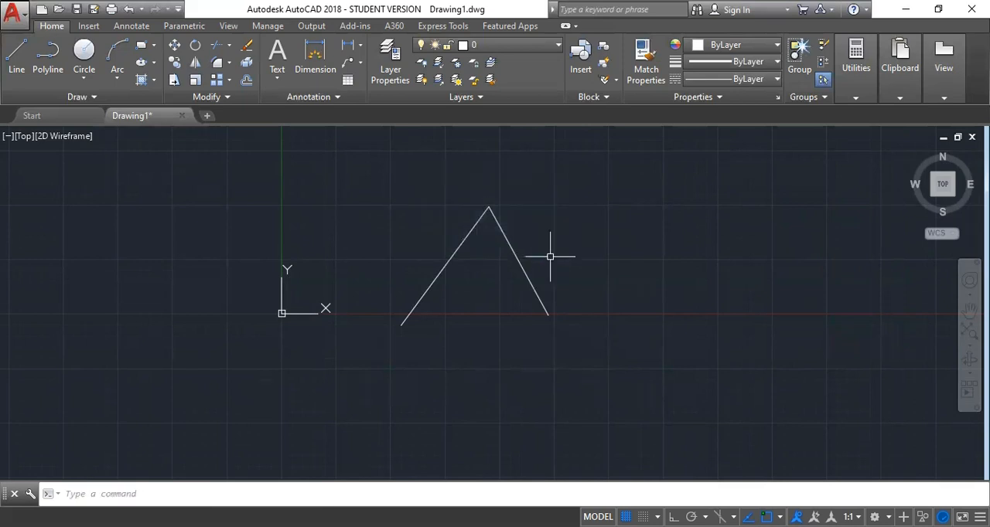
Select both lines twice with a crossing window over the peak, clearing each selection, and enclose only the left line in a window selection
click(555, 163)
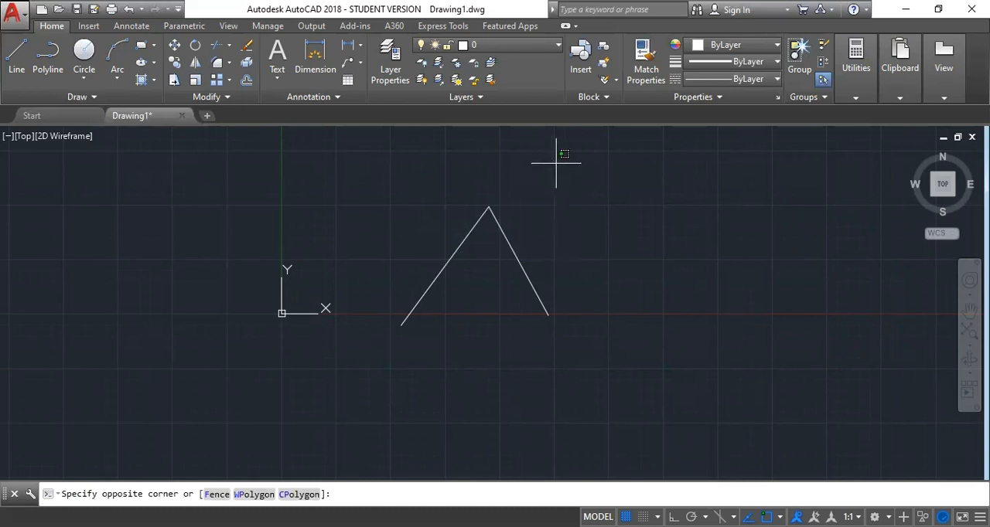
click(441, 236)
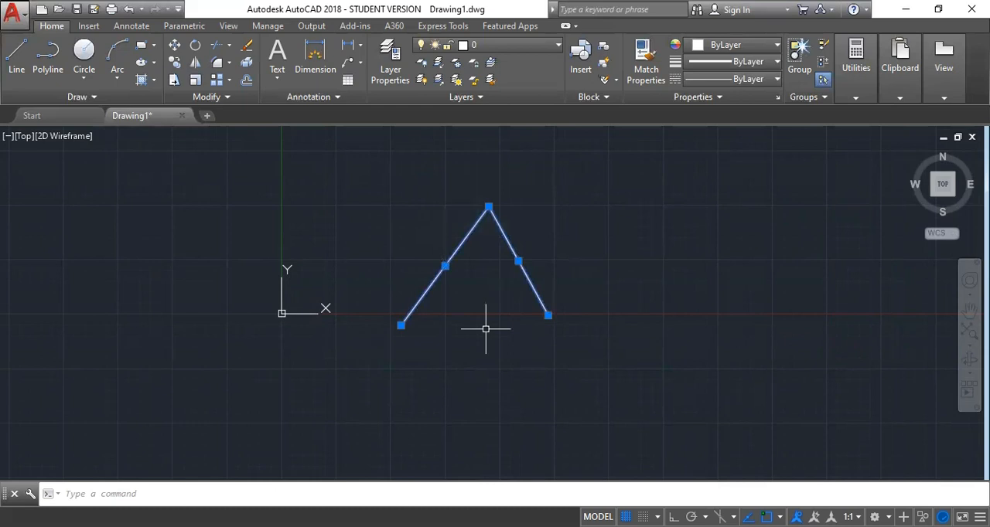
key(Escape)
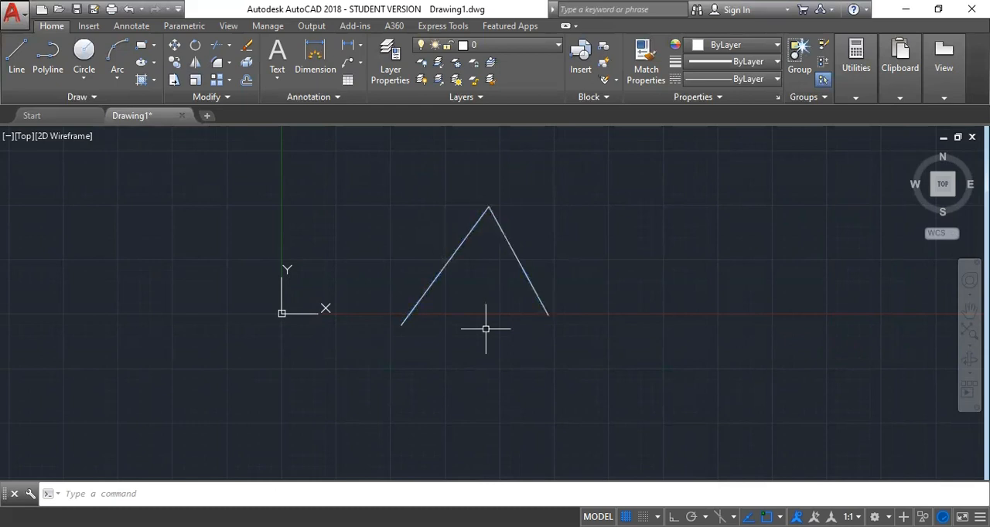
click(530, 182)
click(469, 216)
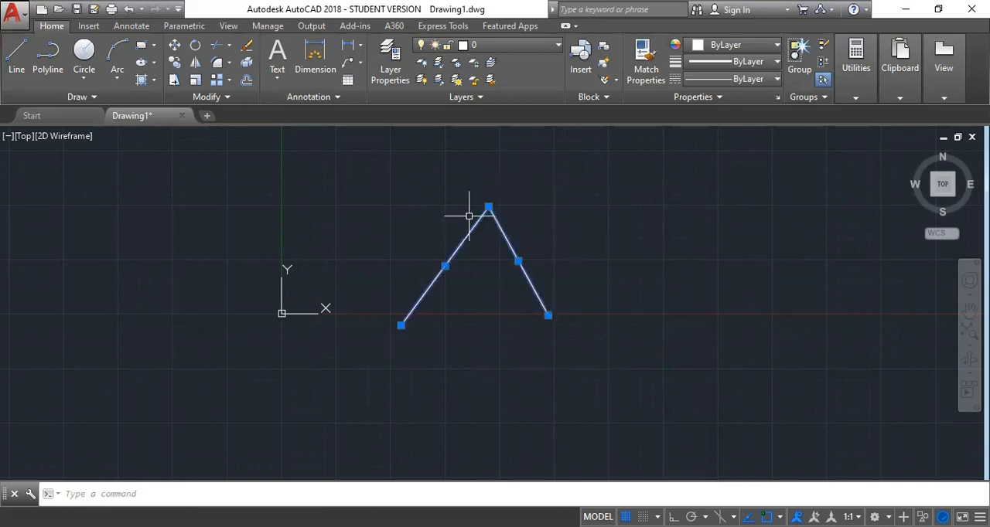
key(Escape)
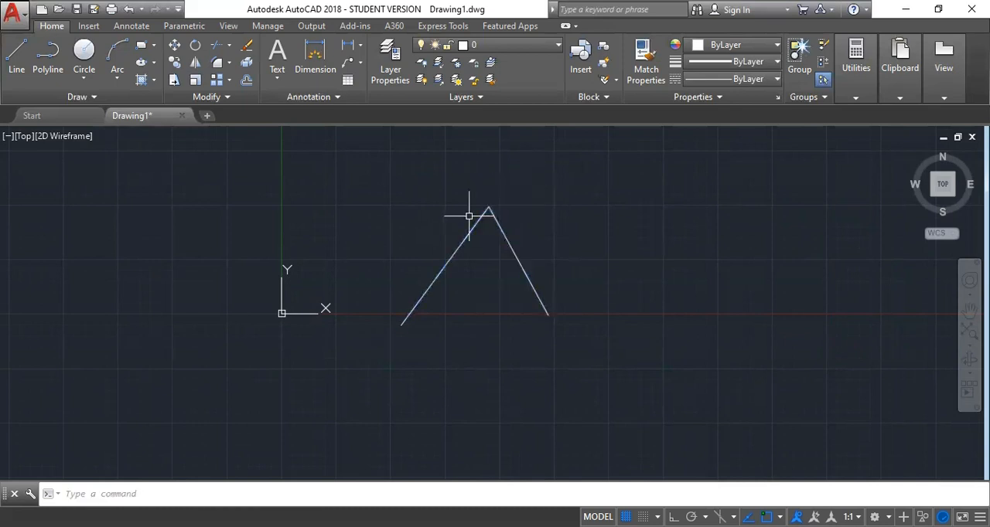
click(371, 160)
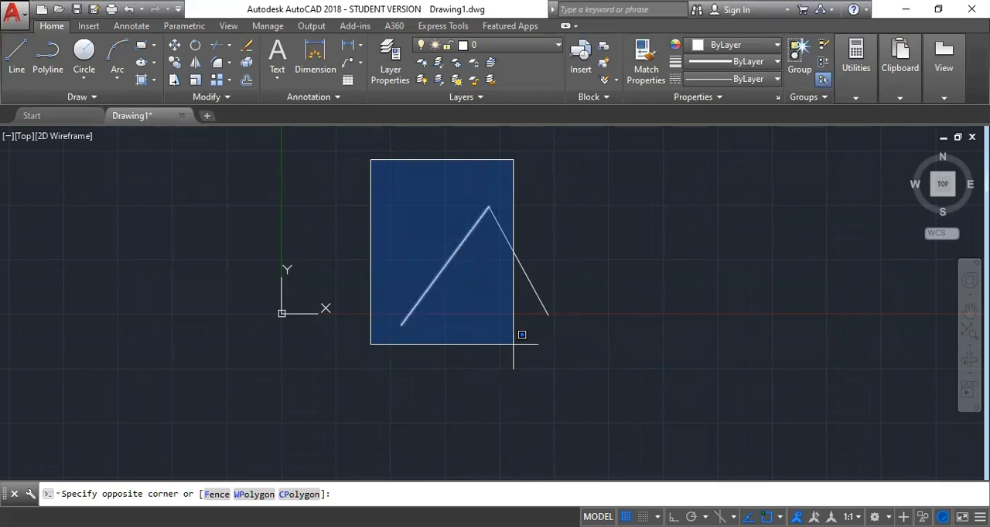
click(513, 344)
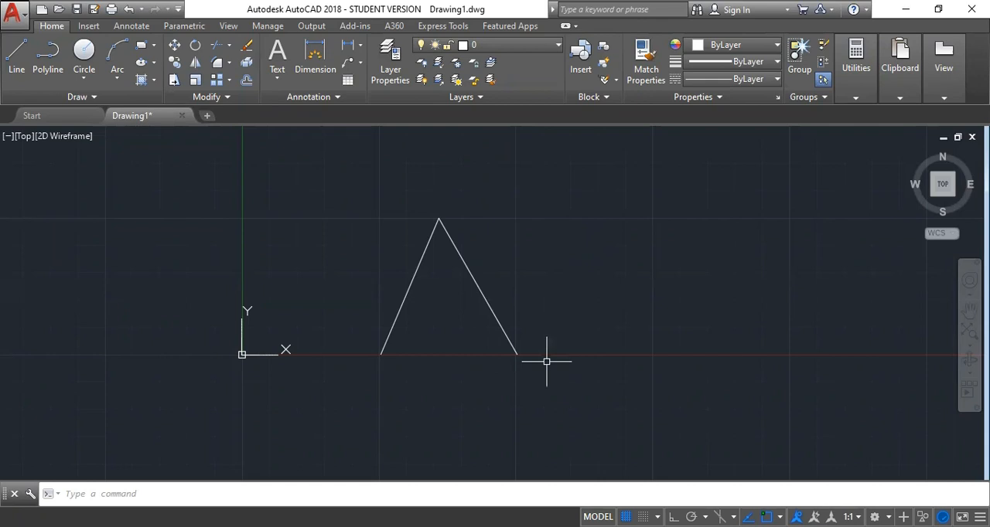
With ortho mode on, draw a horizontal line about 330 units from the inverted V's right endpoint and close a rectangle above its far part
text(L)
key(Return)
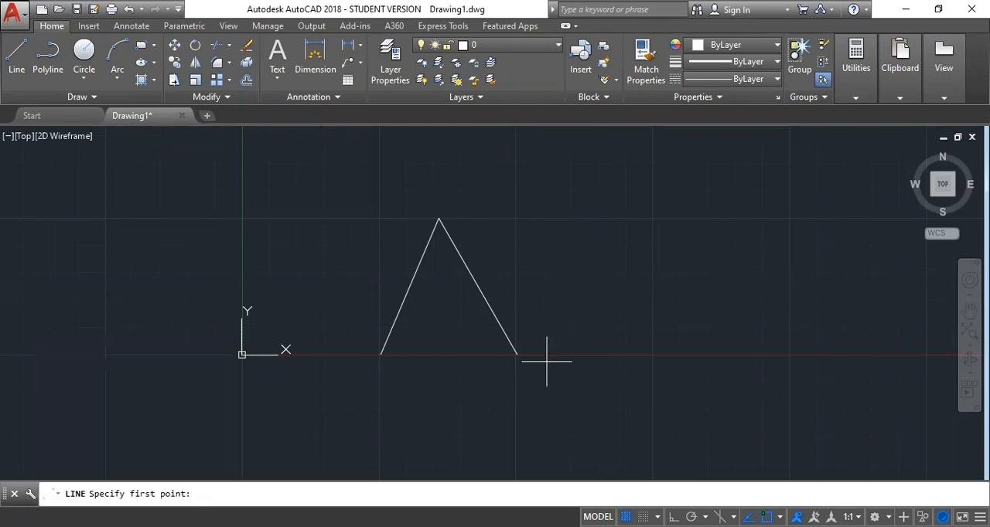
click(516, 354)
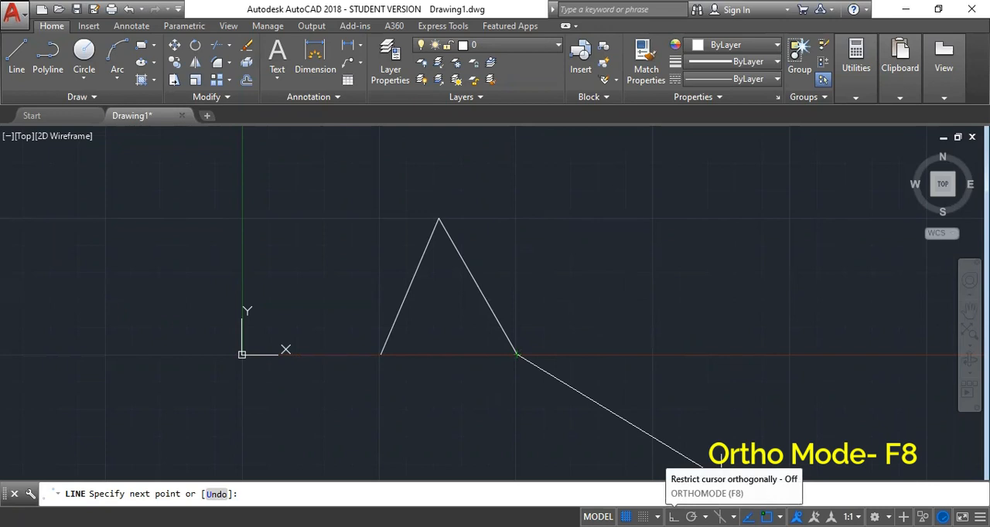
key(F8)
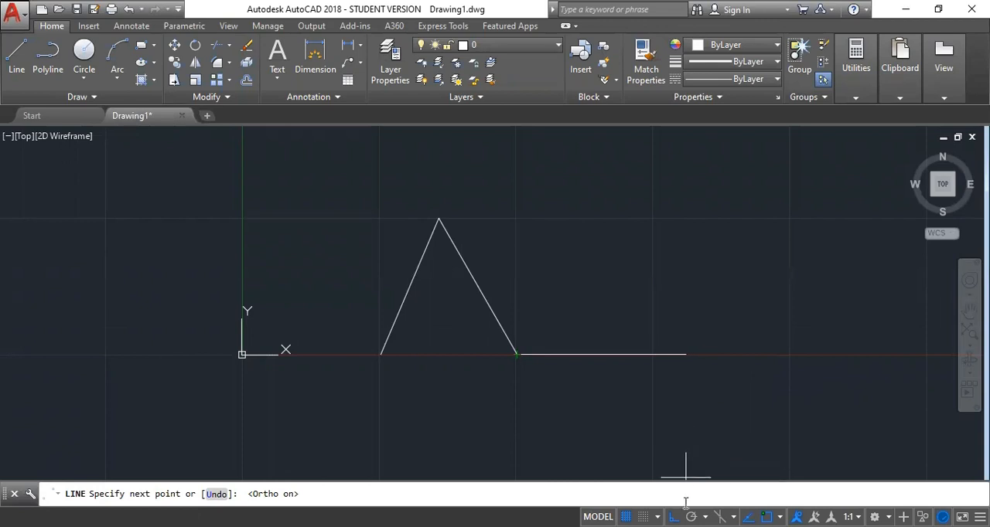
click(696, 354)
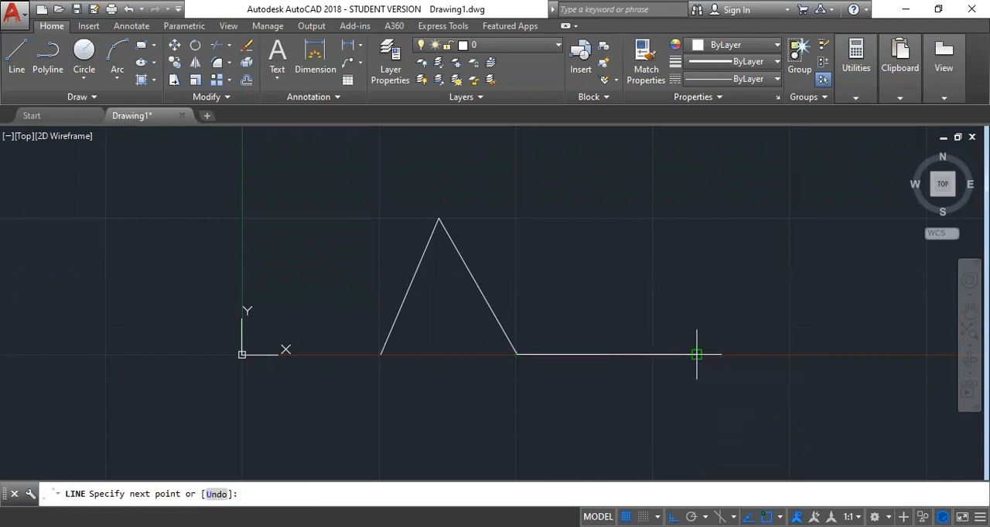
click(550, 218)
click(550, 354)
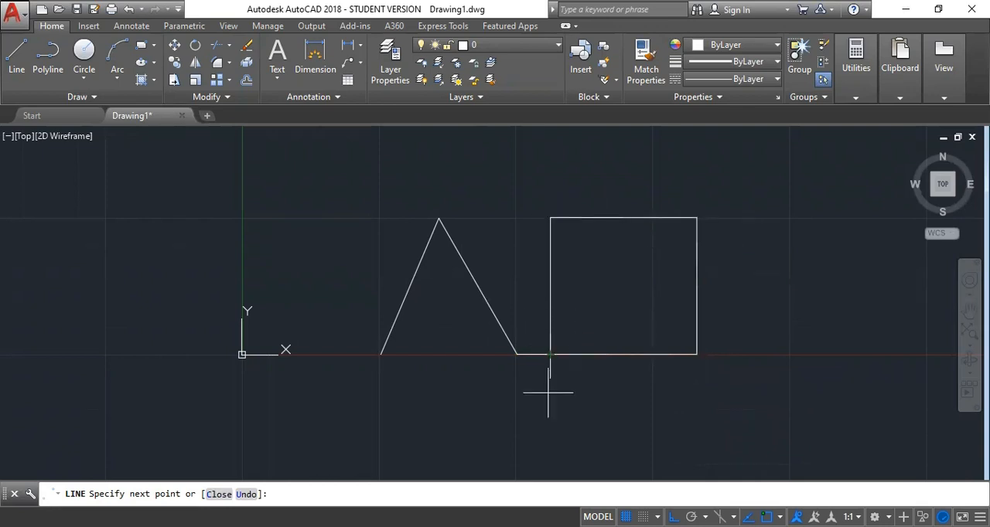
Continue the line chain below the inverted V to its left endpoint, and end it with a horizontal and an upward vertical segment near the Y axis
click(518, 441)
click(385, 421)
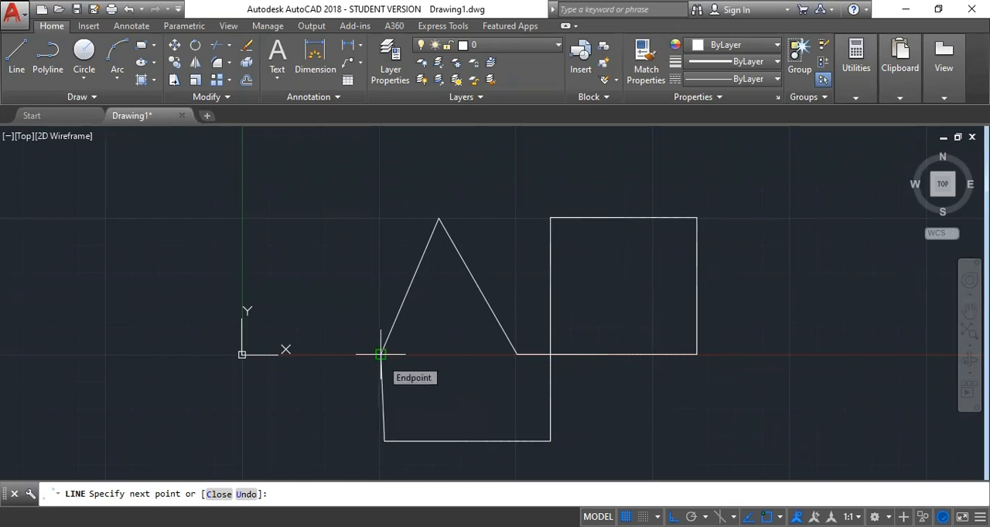
click(381, 354)
click(275, 340)
click(275, 245)
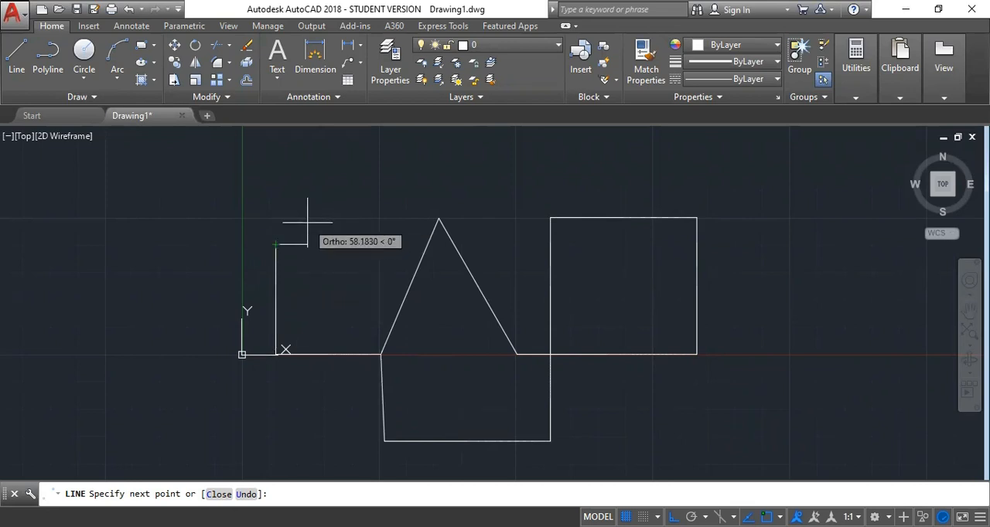
key(Escape)
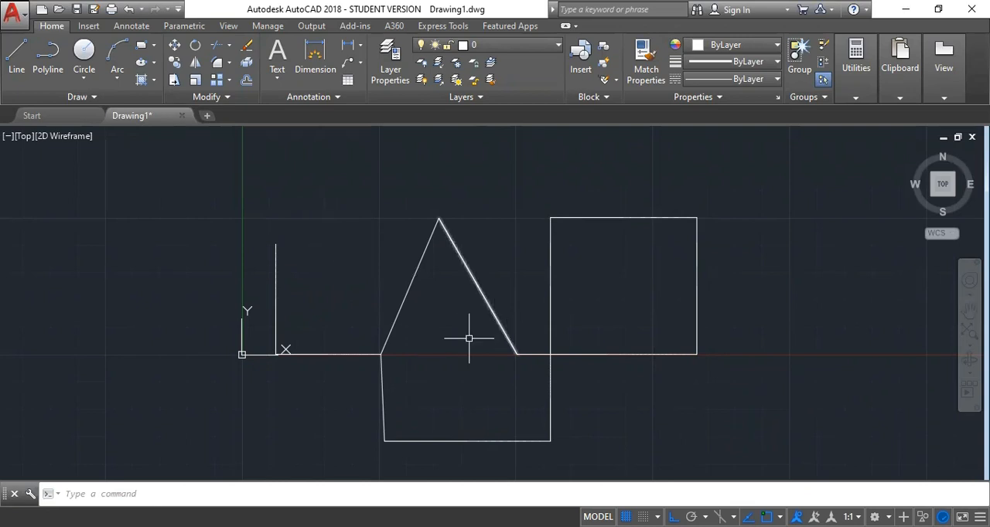
Zoom the view out and in around the drawn shapes and shift it with the Pan tool
scroll(422, 365, down, 4)
scroll(423, 366, down, 2)
scroll(422, 365, up, 4)
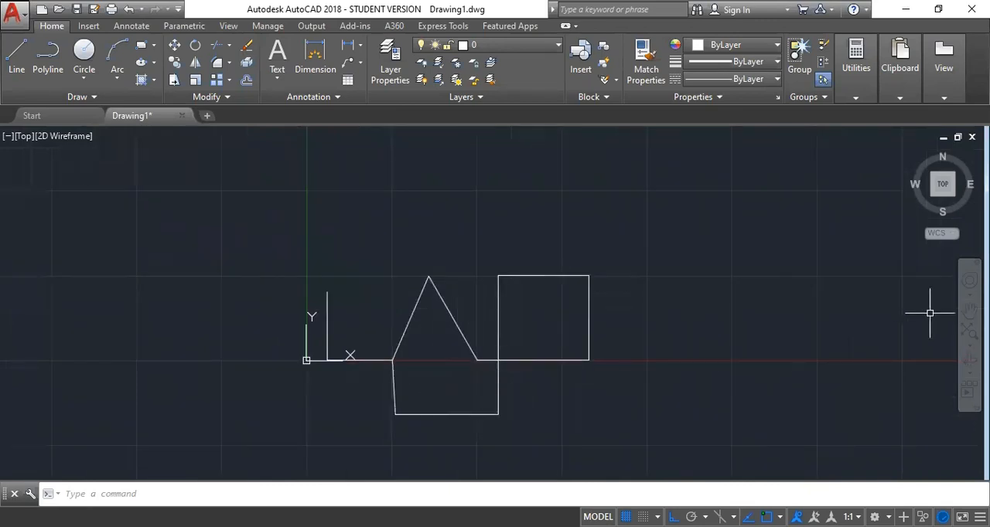
click(969, 311)
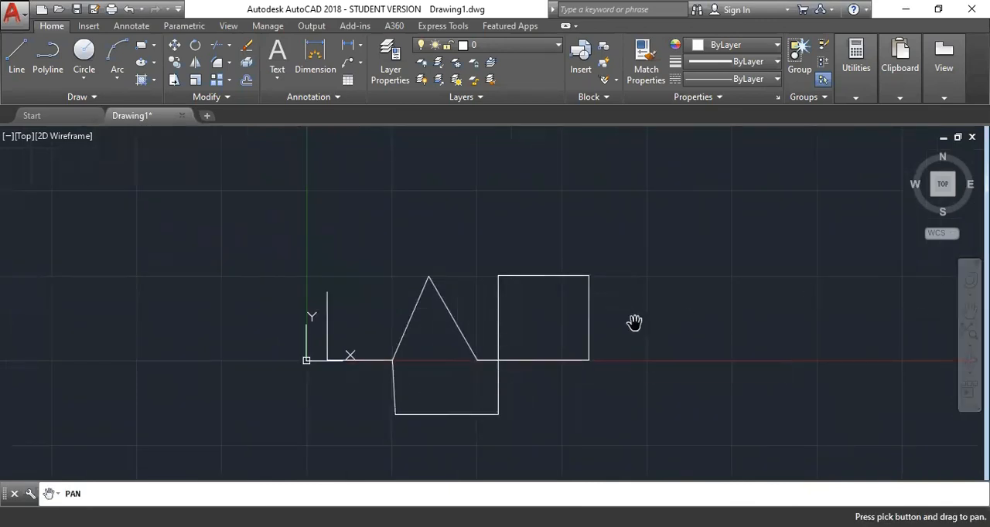
mouse_move(557, 323)
mouse_down()
mouse_move(549, 324)
mouse_move(549, 364)
mouse_move(589, 325)
mouse_move(563, 310)
mouse_up()
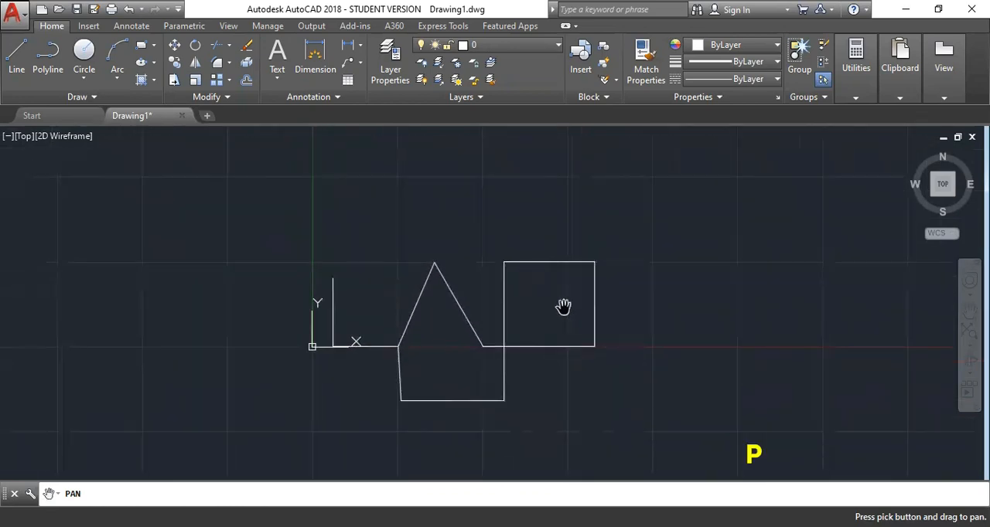
mouse_move(448, 320)
mouse_down()
mouse_move(640, 366)
mouse_move(528, 347)
mouse_move(335, 346)
mouse_move(414, 334)
mouse_up()
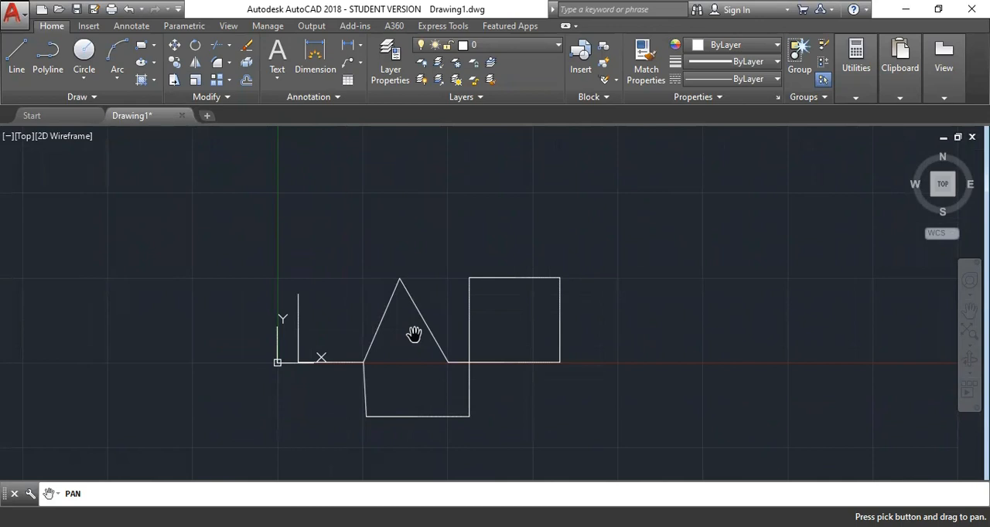
key(Escape)
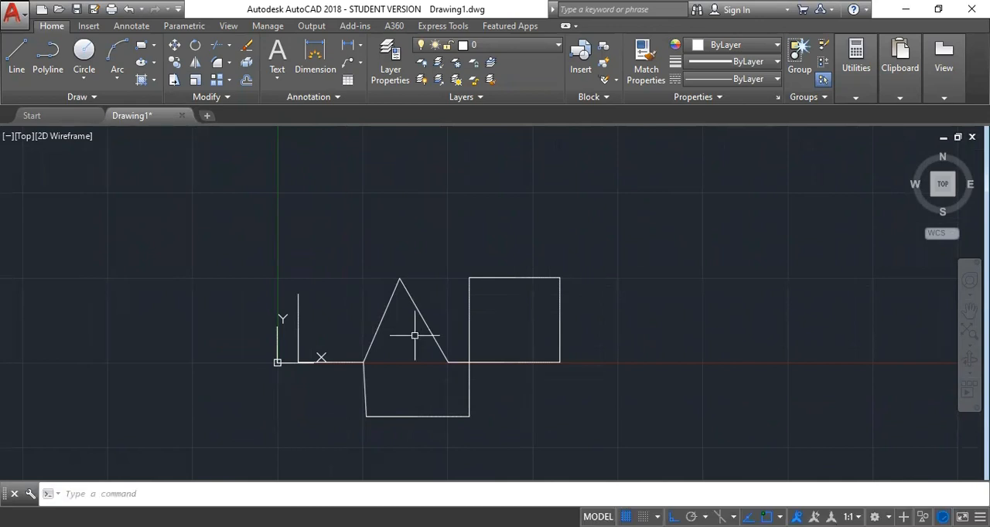
Run the PAN command to move the shapes slightly lower in the view, and zoom in and back out
text(pan)
key(Return)
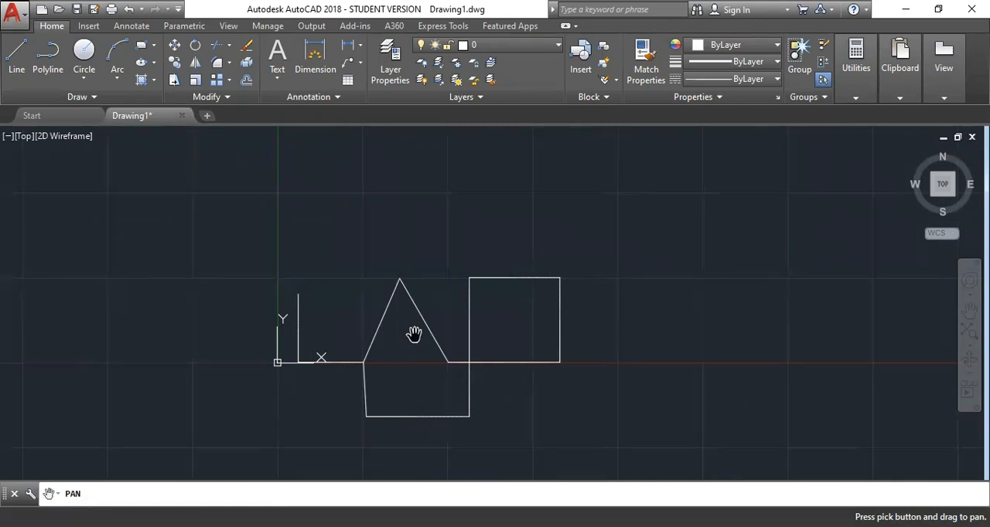
mouse_move(487, 183)
mouse_down()
mouse_move(512, 344)
mouse_move(504, 313)
mouse_move(491, 333)
mouse_move(481, 201)
mouse_up()
key(Escape)
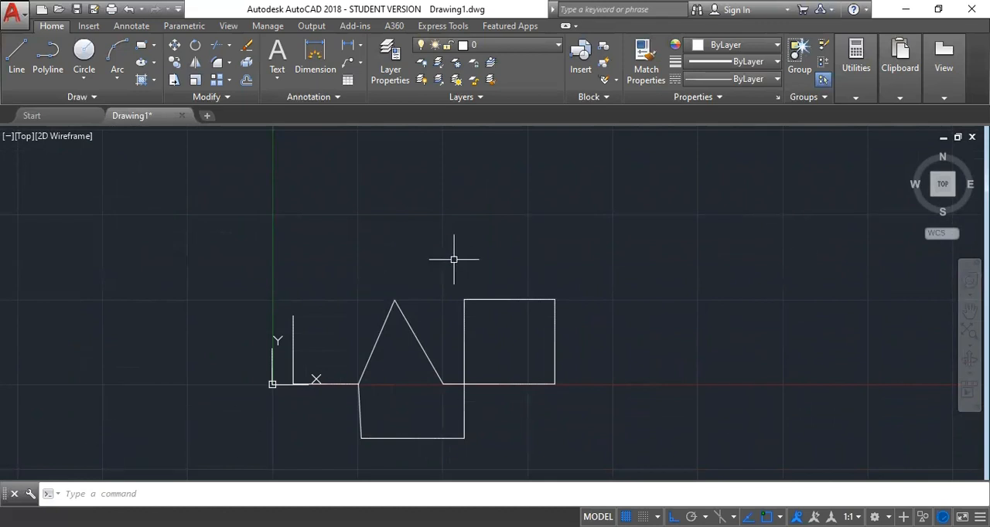
scroll(454, 260, up, 3)
scroll(454, 260, down, 4)
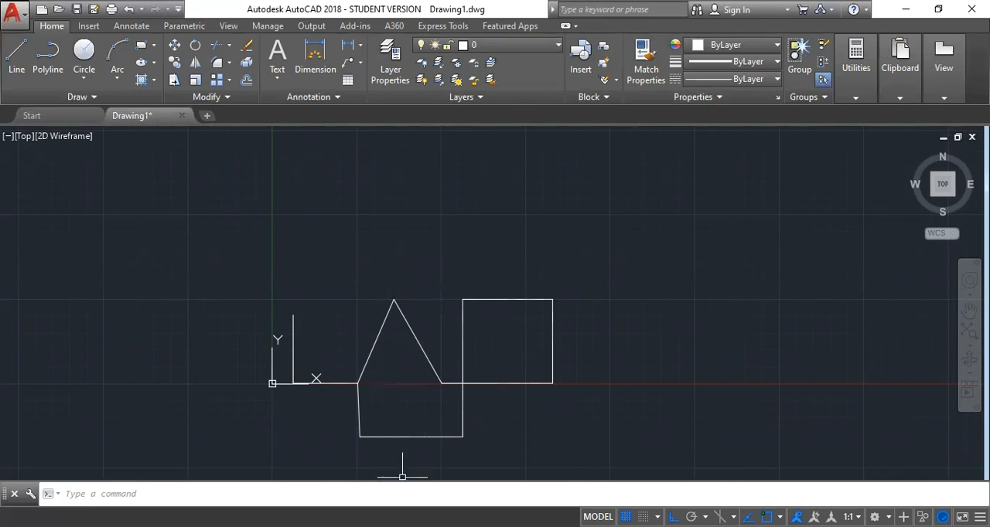
Regenerate the drawing with the REGEN command and pan the shapes a little further down
text(re)
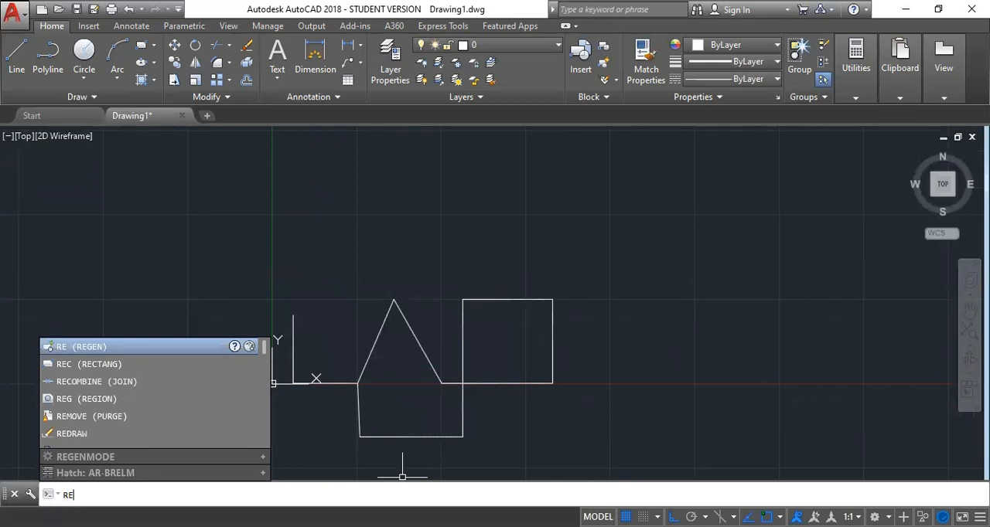
key(Return)
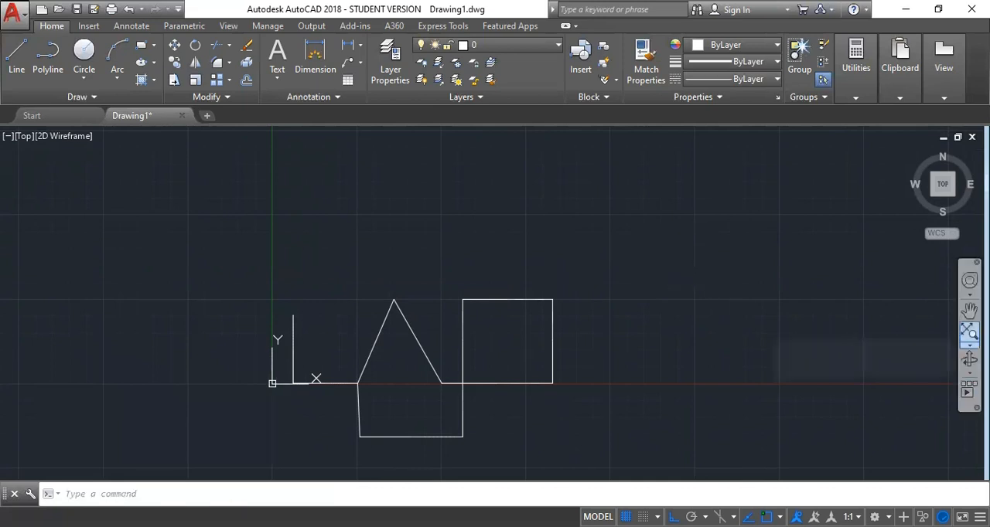
click(969, 309)
mouse_move(773, 204)
mouse_down()
mouse_move(722, 401)
mouse_move(762, 334)
mouse_move(766, 224)
mouse_up()
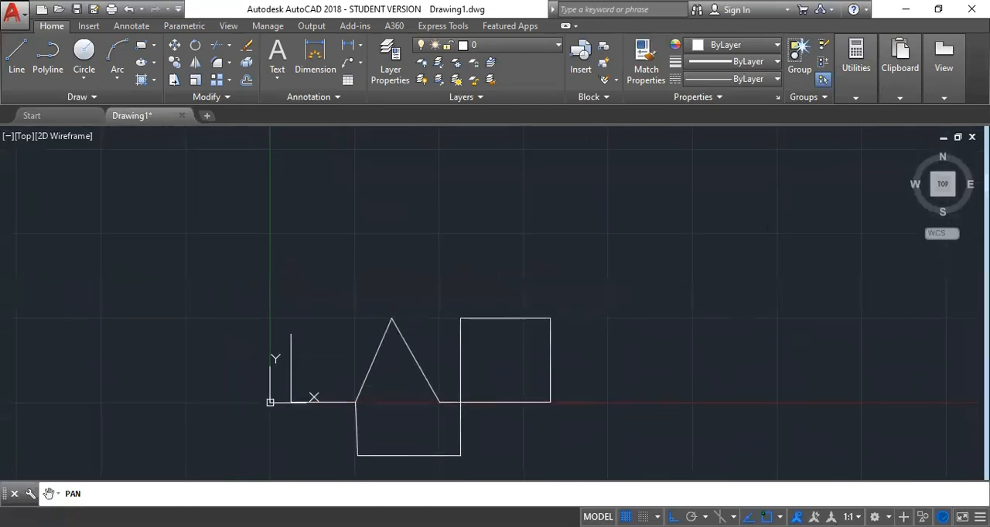
key(Escape)
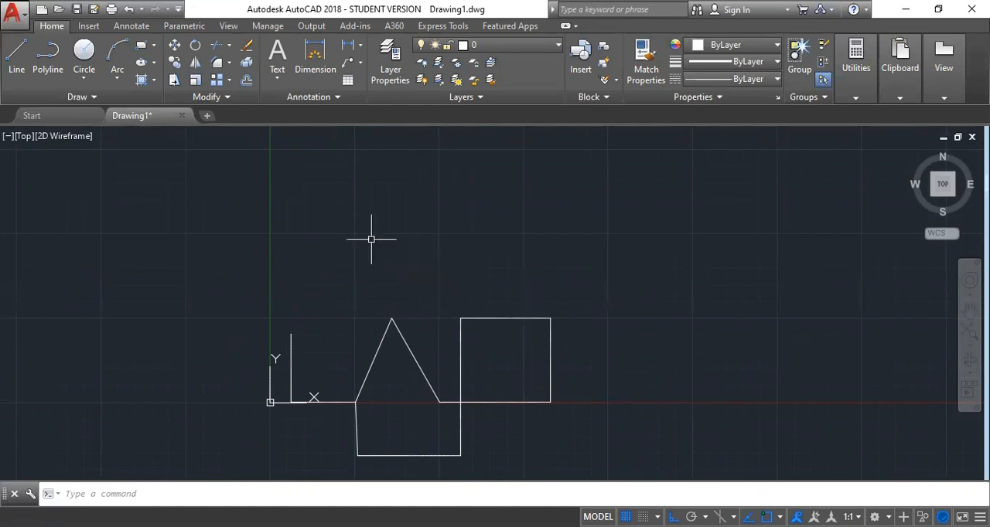
Draw a seven-segment zigzag with the PLINE command above the existing shapes, with ortho mode switched off
click(50, 70)
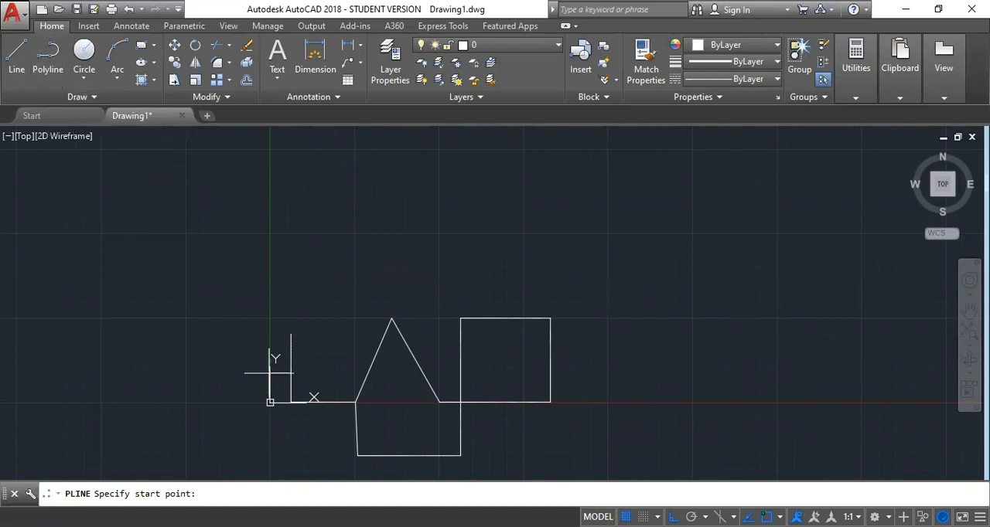
key(Escape)
text(PL)
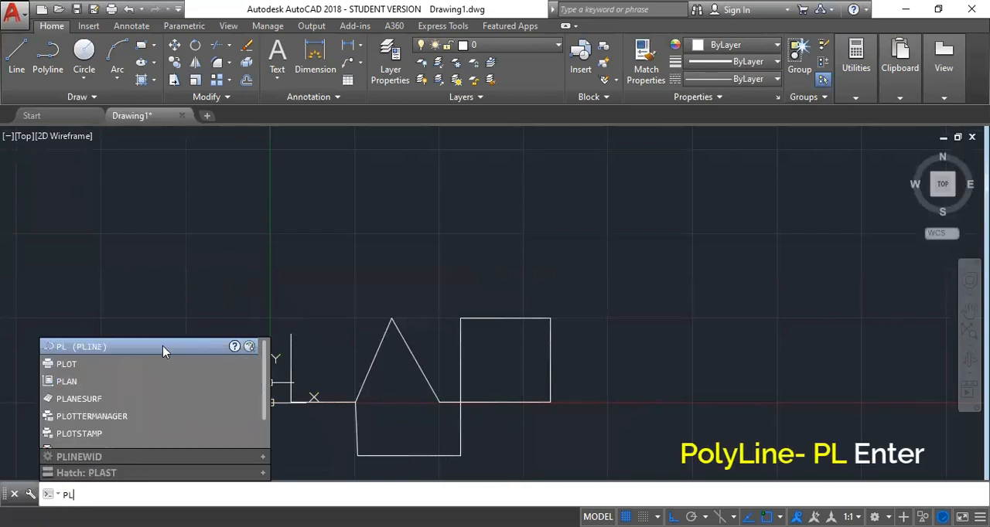
key(Return)
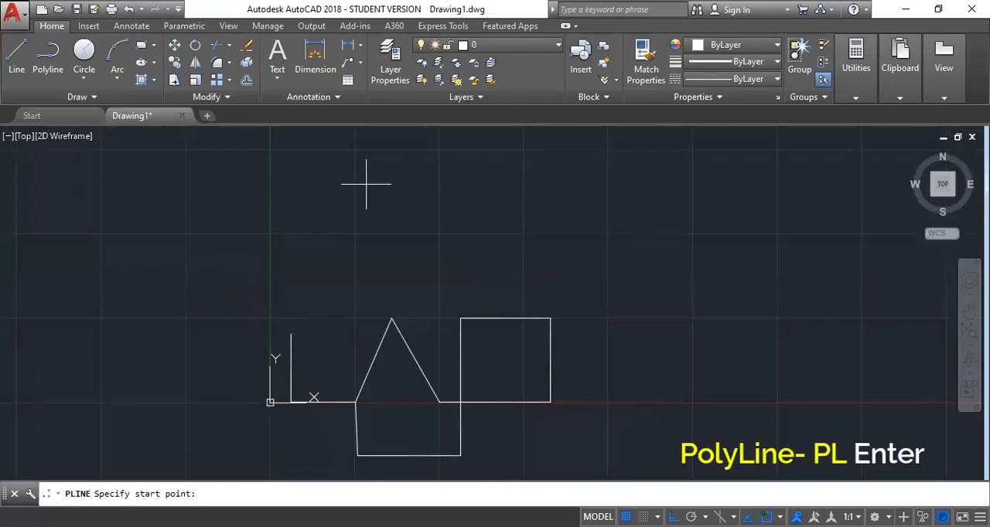
click(254, 262)
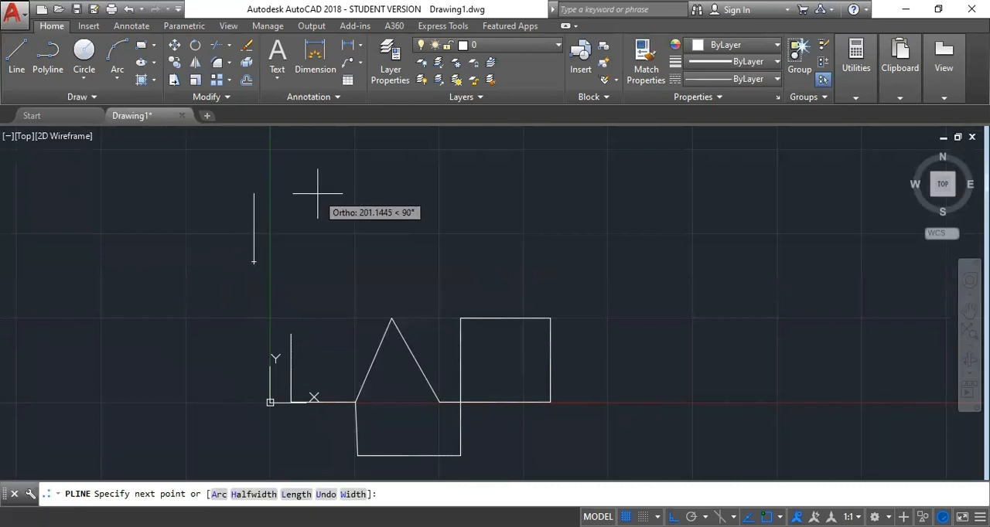
key(F8)
click(314, 180)
click(366, 259)
click(438, 158)
click(498, 289)
click(576, 171)
click(640, 283)
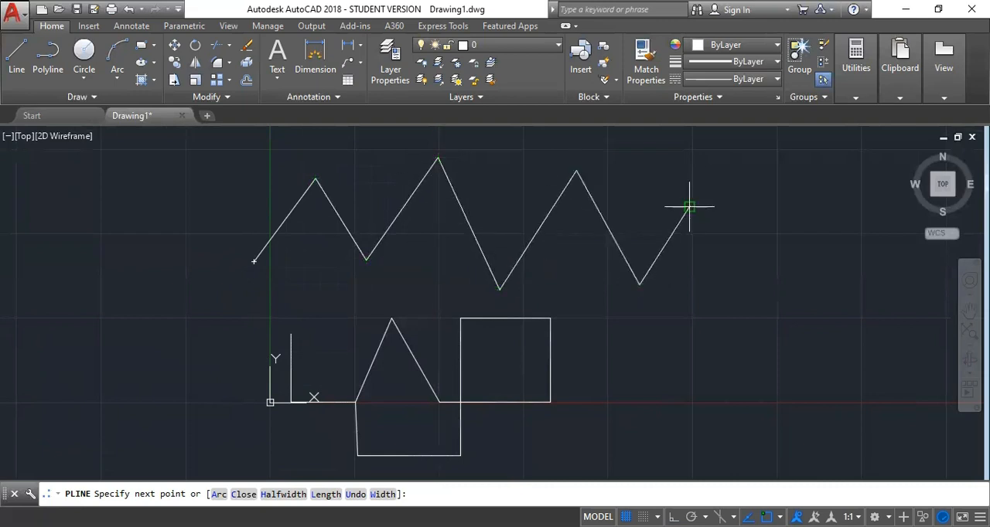
click(689, 207)
key(Return)
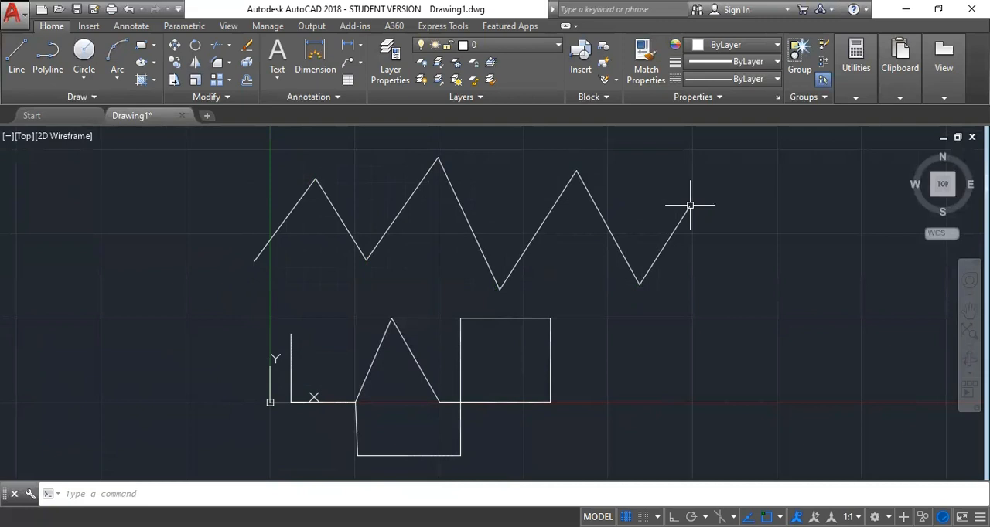
Erase all the old line shapes below the zigzag polyline, using a crossing selection
click(589, 293)
click(279, 453)
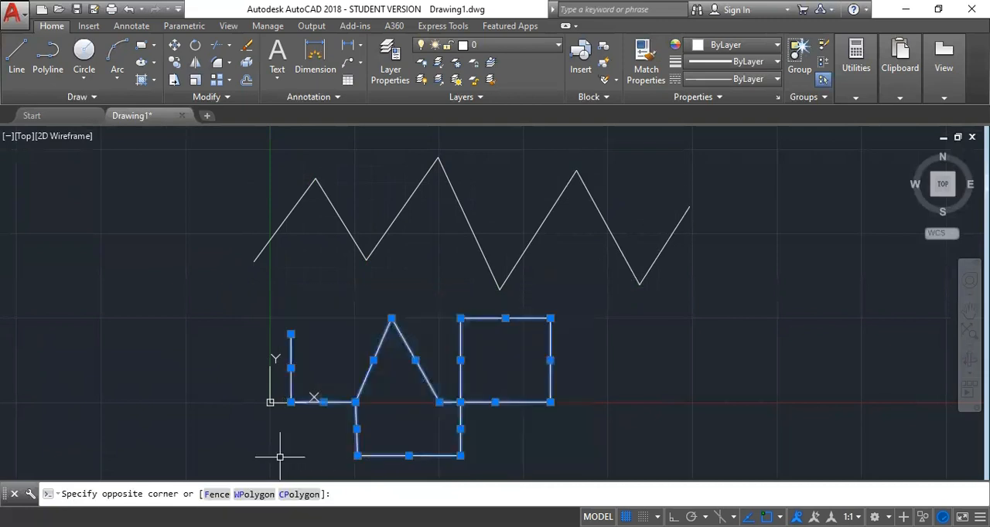
key(Delete)
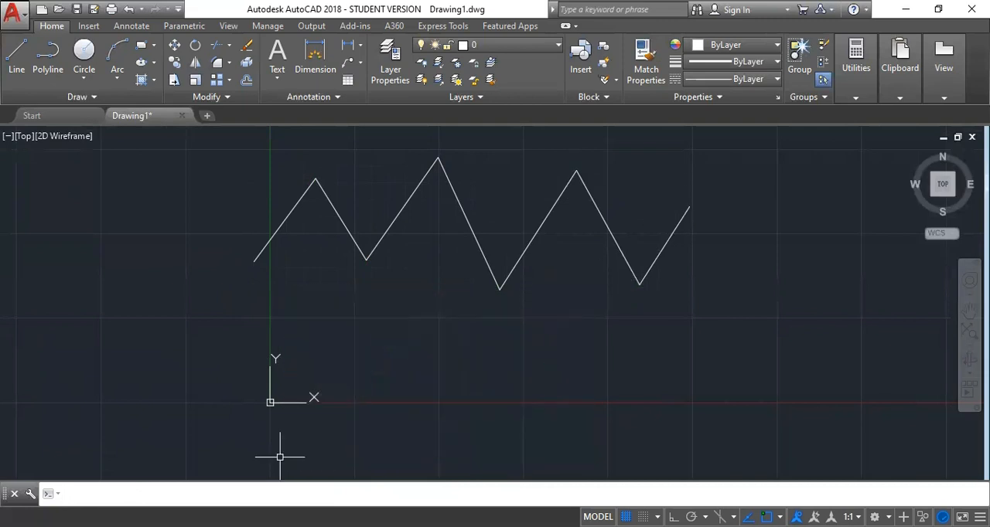
Draw a similar seven-segment zigzag with the LINE command below the polyline, across the Y axis
key(Return)
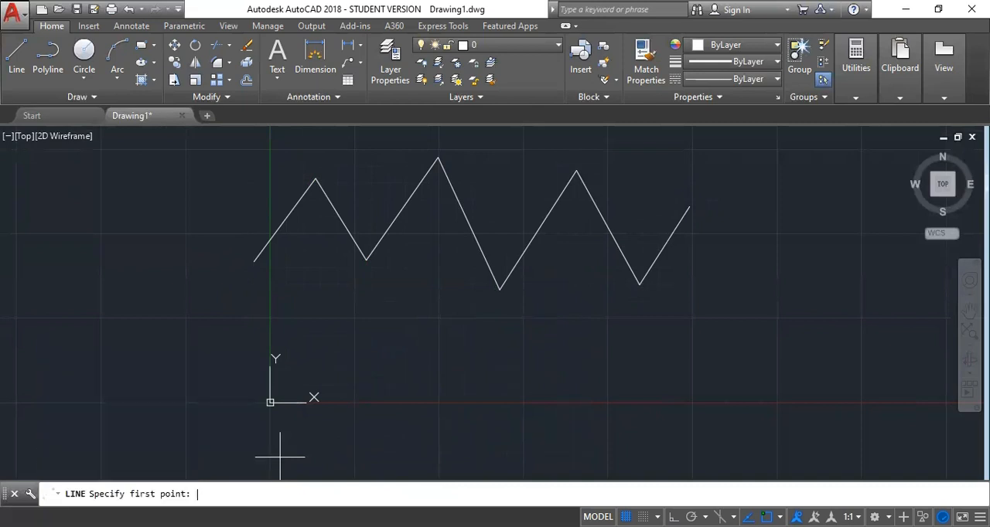
click(220, 391)
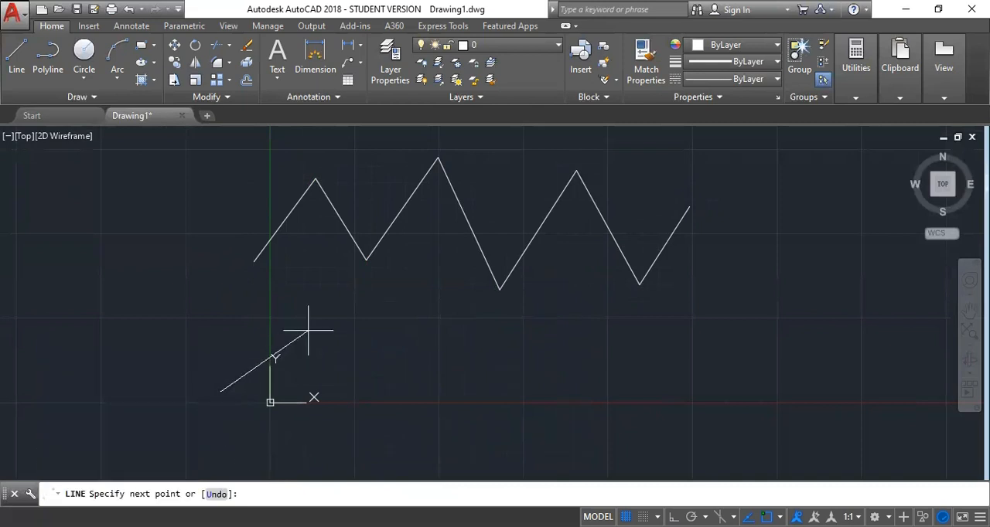
click(290, 317)
click(369, 408)
click(432, 304)
click(519, 439)
click(578, 318)
click(649, 394)
click(670, 350)
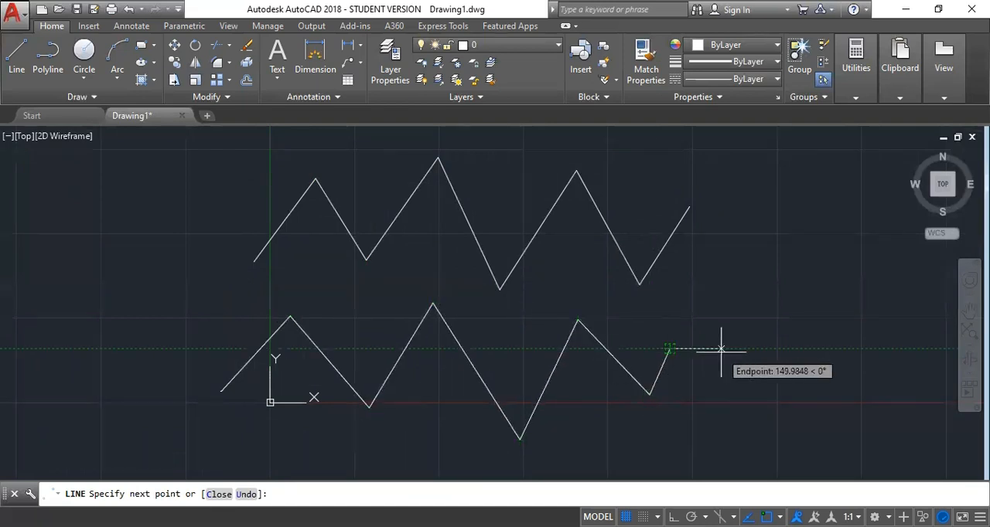
key(Return)
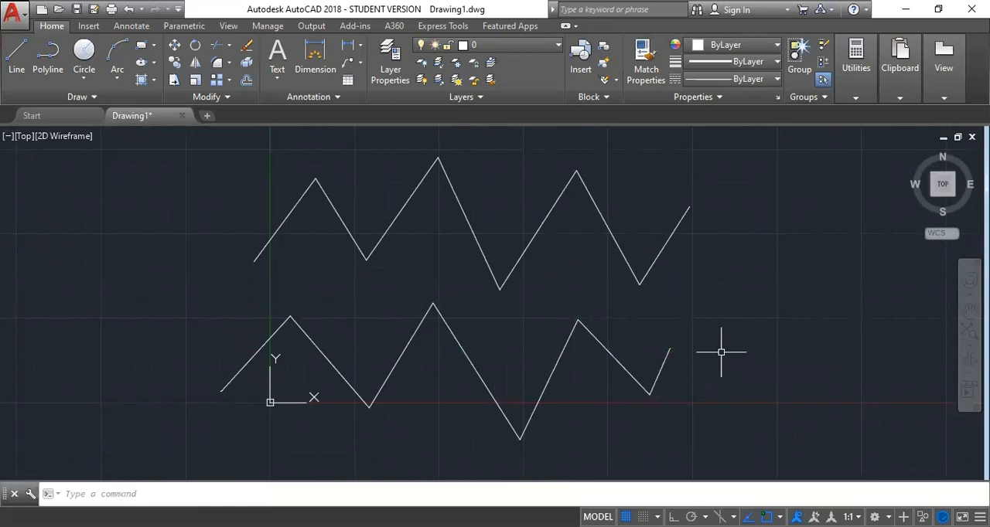
Select the last segment of the lower zigzag and the upper polyline to compare how each is selected, and clear the selection
click(699, 366)
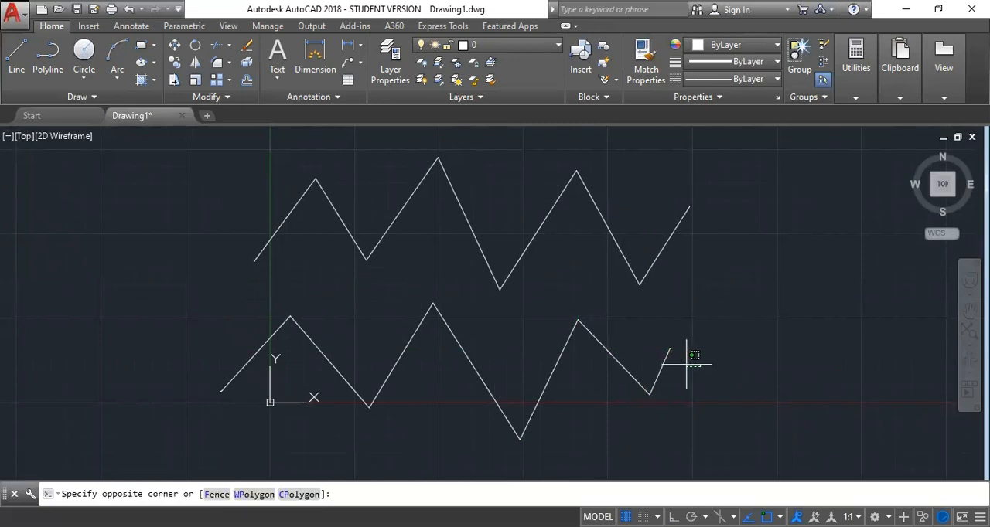
click(651, 345)
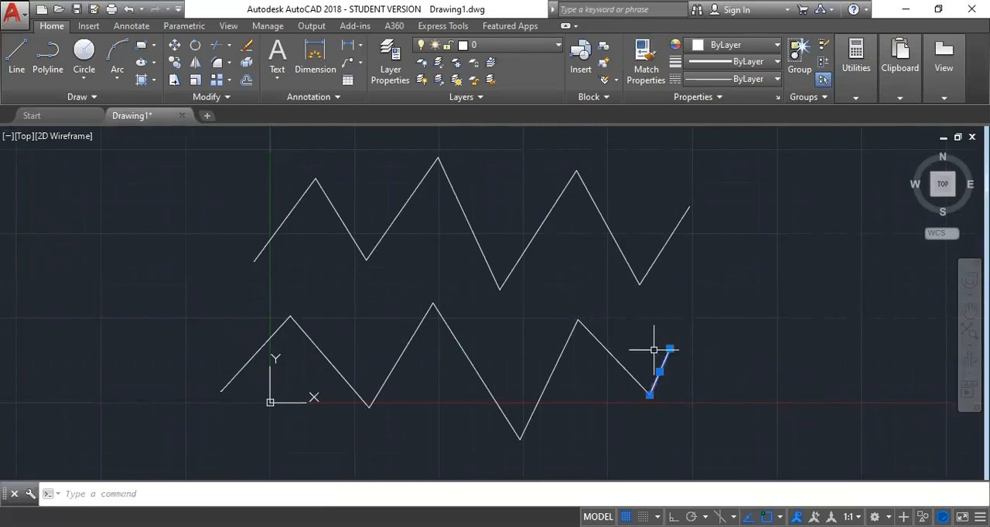
click(703, 260)
click(653, 230)
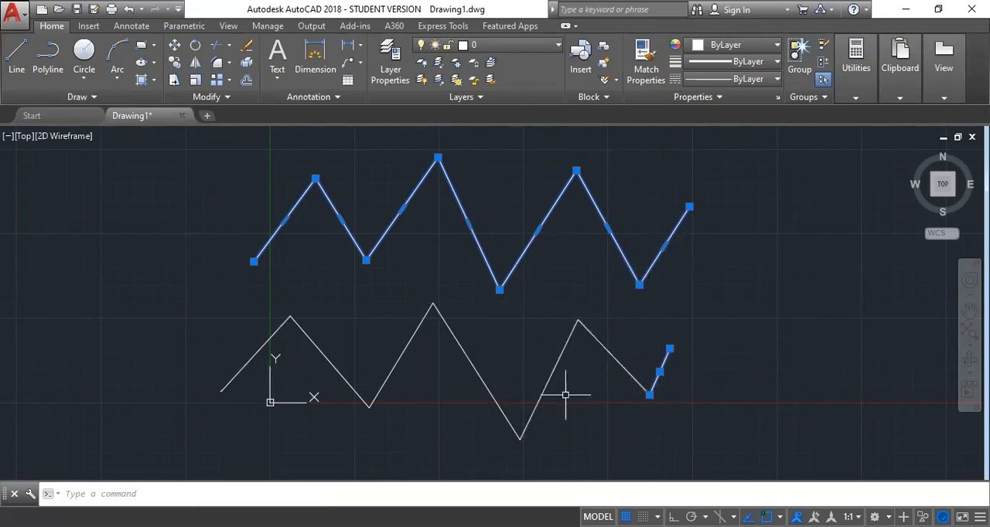
key(Escape)
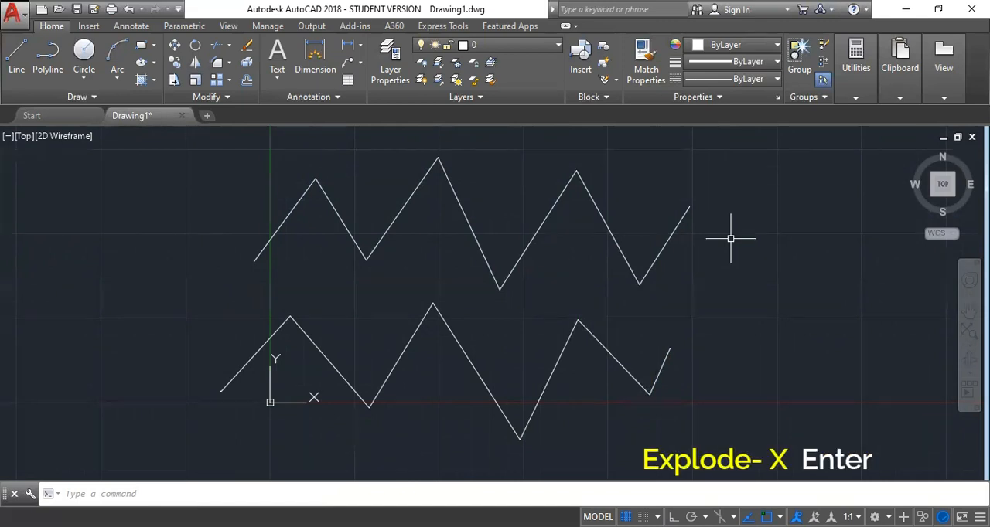
Explode the upper zigzag polyline into separate lines
text(x)
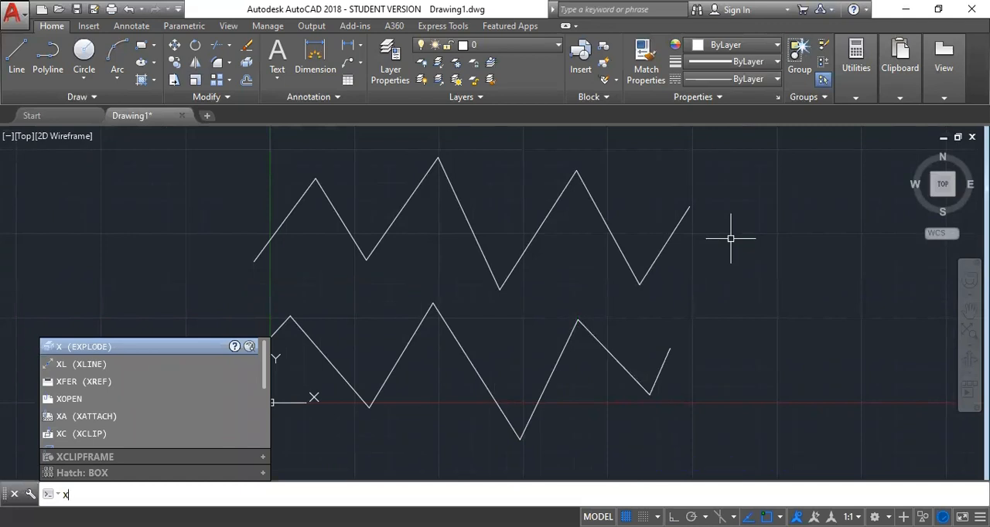
key(Return)
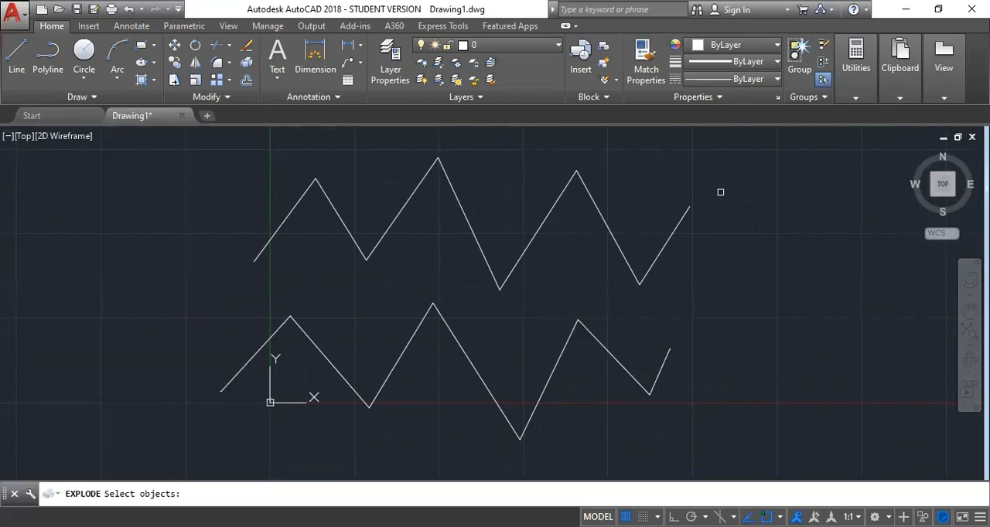
click(750, 177)
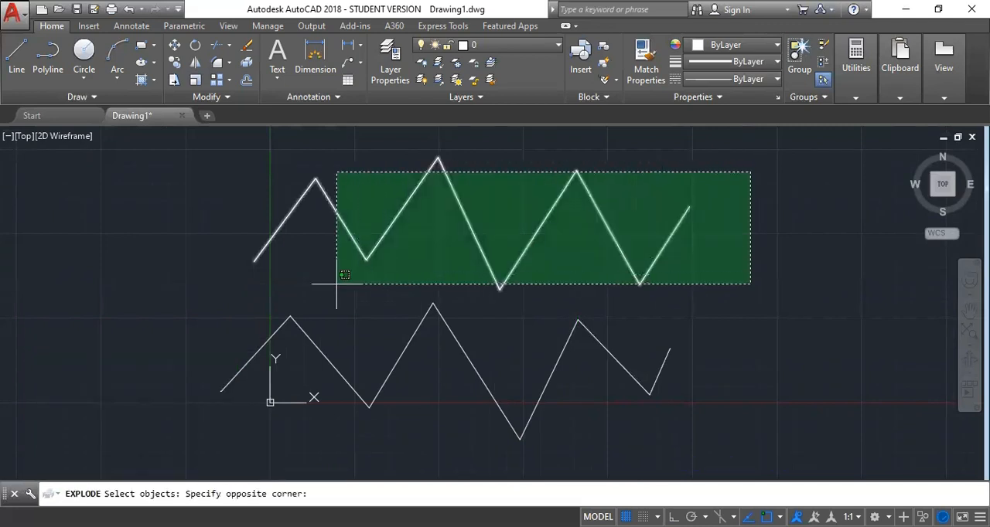
click(239, 249)
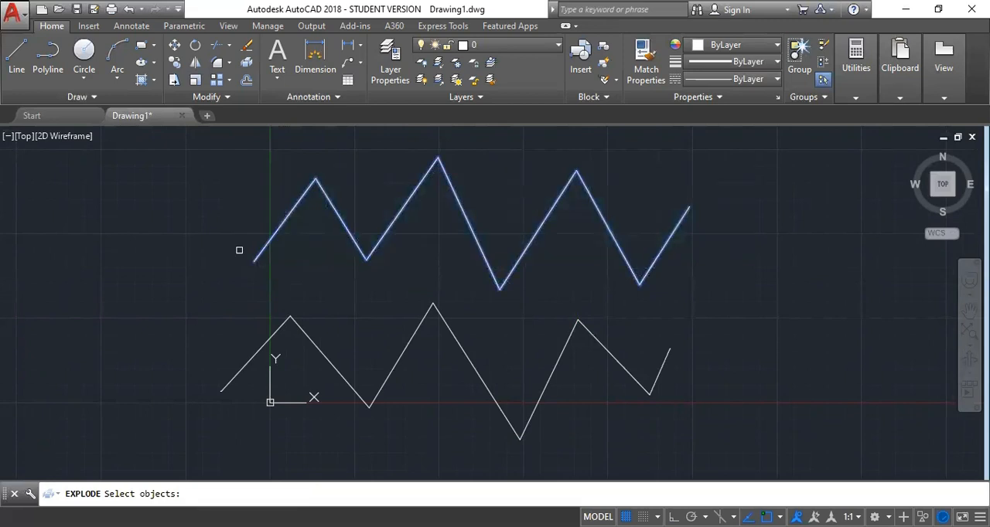
key(Return)
Select the first five segments of the exploded upper zigzag one by one to check they are separate, and clear the selection
click(271, 238)
click(344, 227)
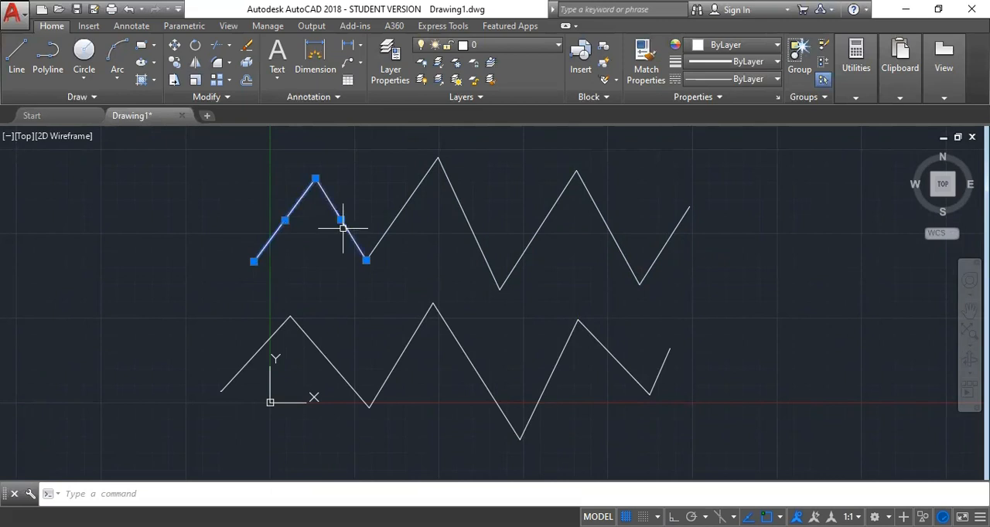
click(393, 221)
click(468, 222)
click(524, 245)
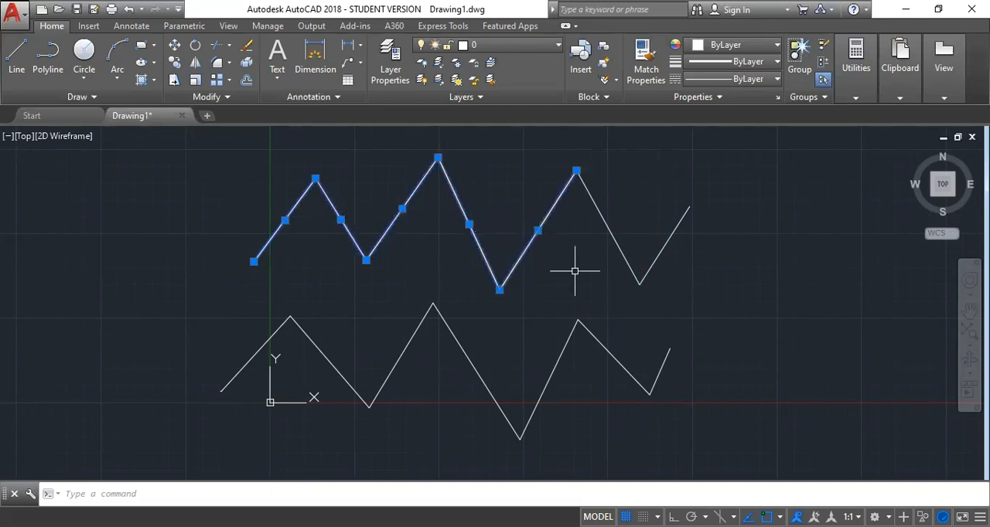
key(Escape)
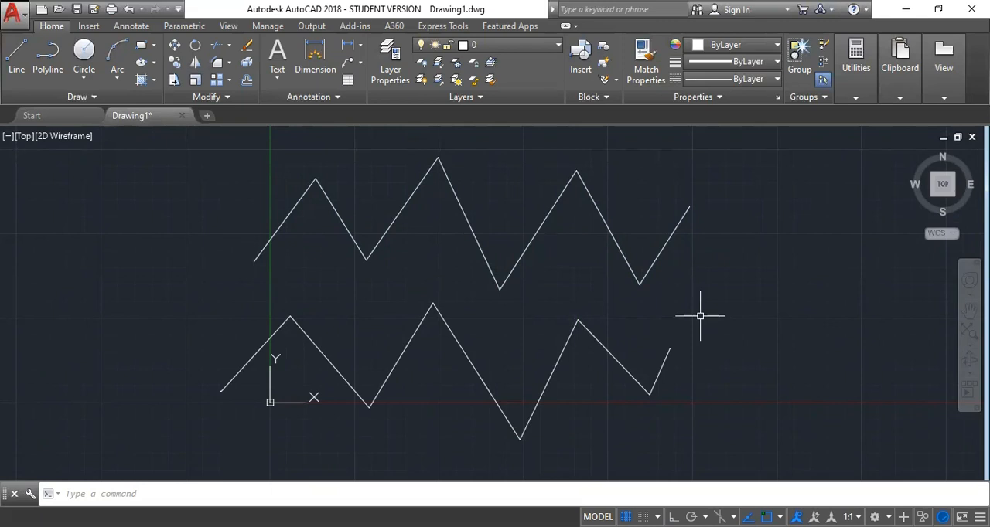
Join all the lines of the lower zigzag into one polyline with the JOIN command
text(join)
key(Return)
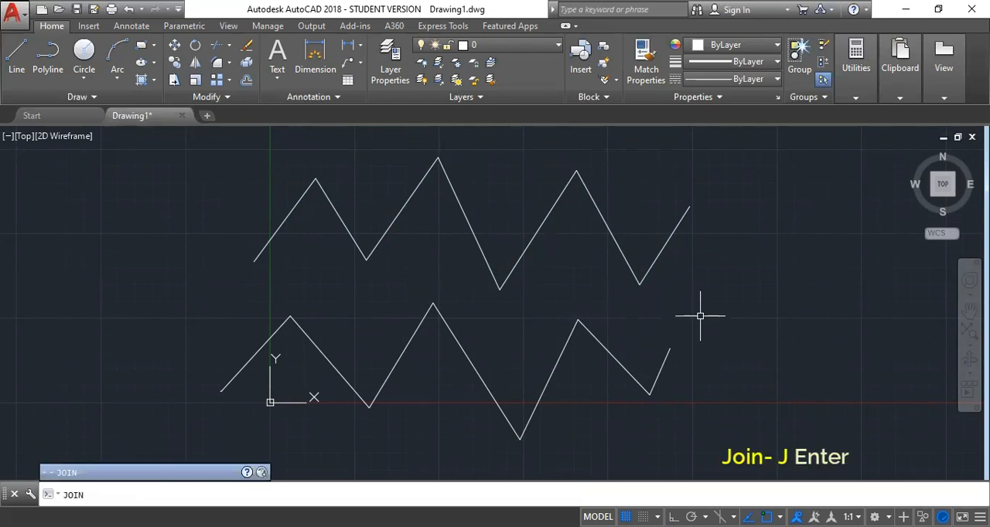
key(Return)
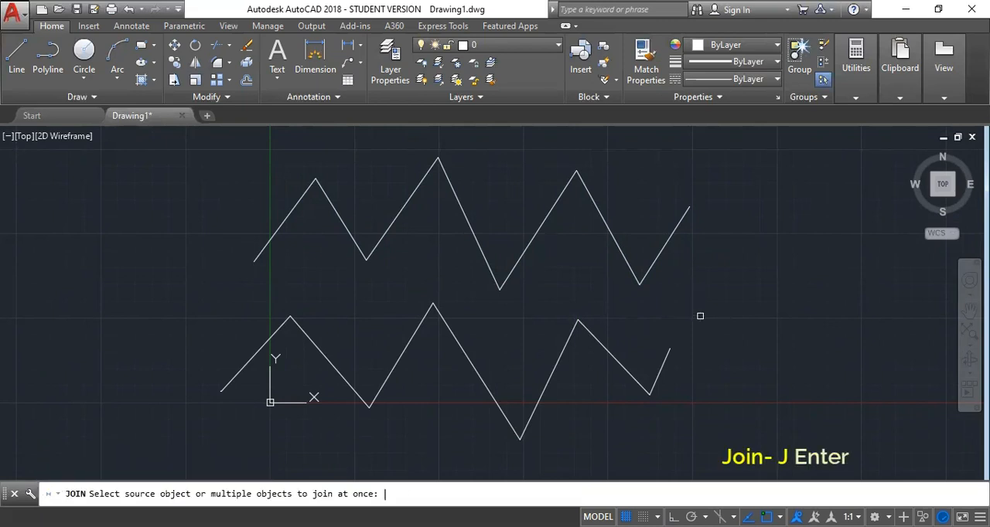
click(700, 317)
click(214, 394)
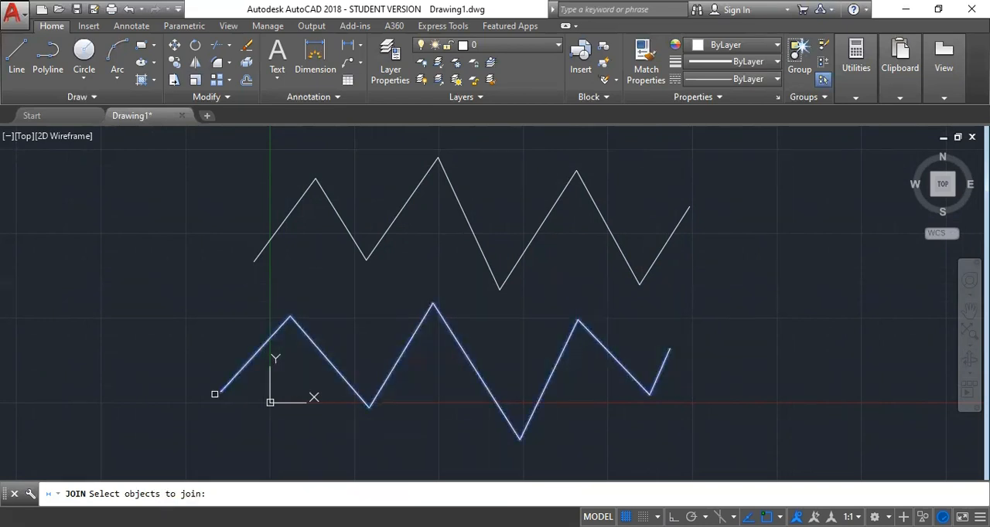
key(Return)
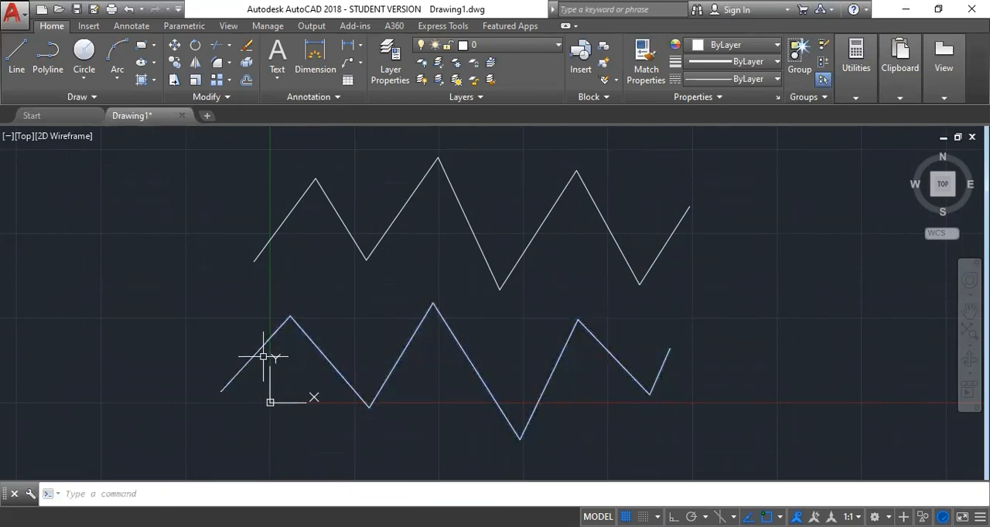
Select the lower zigzag to check that it is a single object, and clear the selection
click(259, 349)
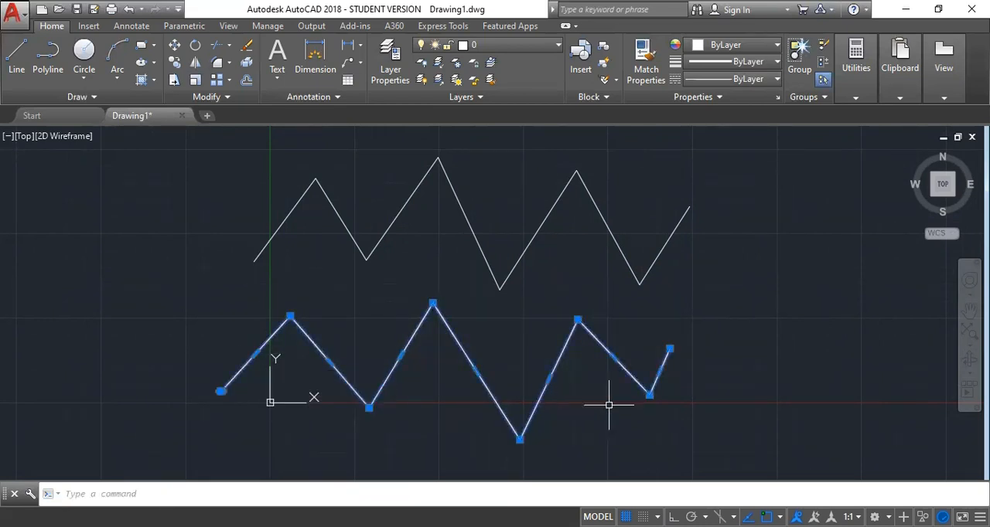
click(656, 268)
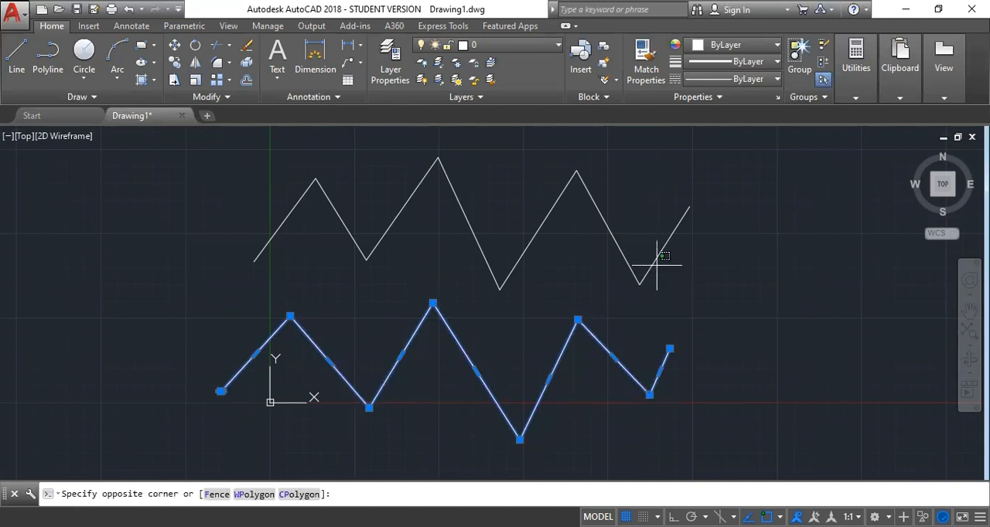
click(654, 262)
key(Escape)
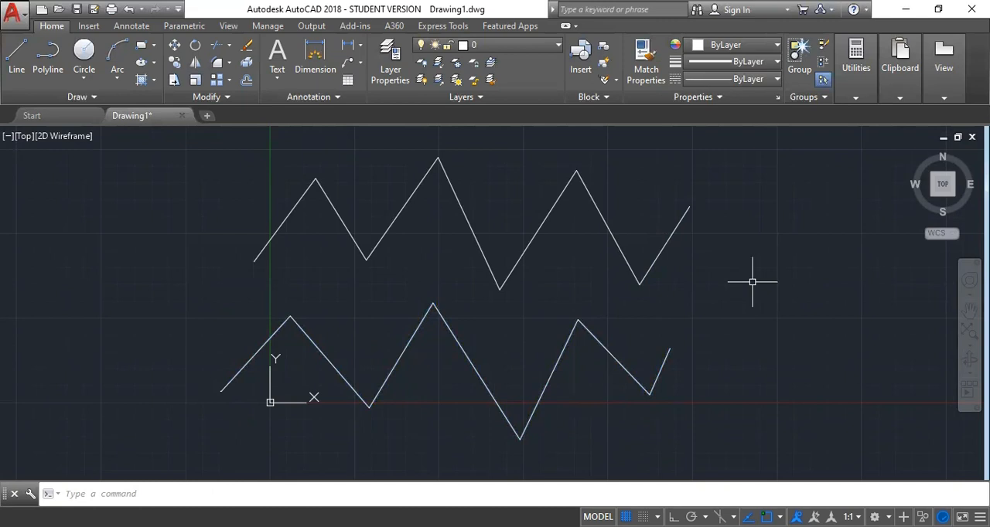
Join the separate lines of the upper zigzag into one polyline, and select it to check the result
text(jo)
key(Return)
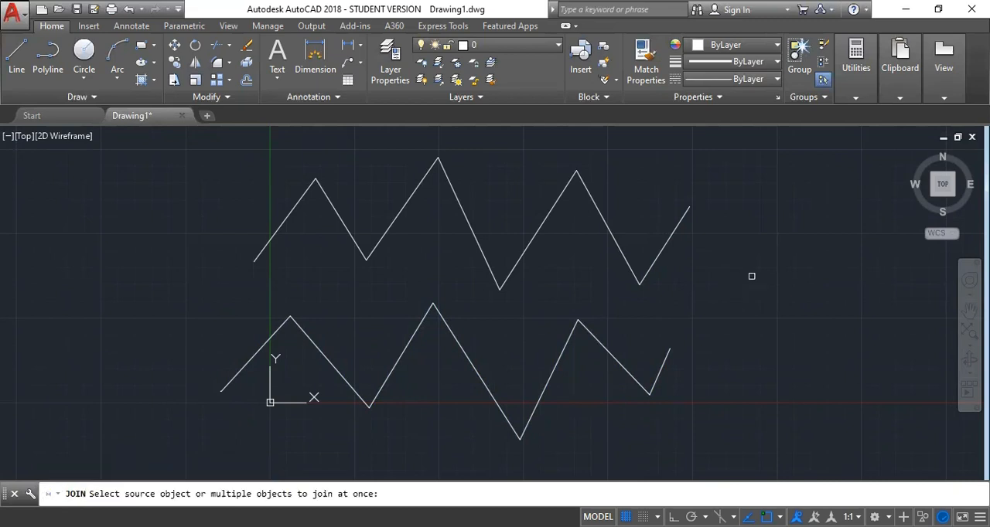
click(730, 173)
click(248, 251)
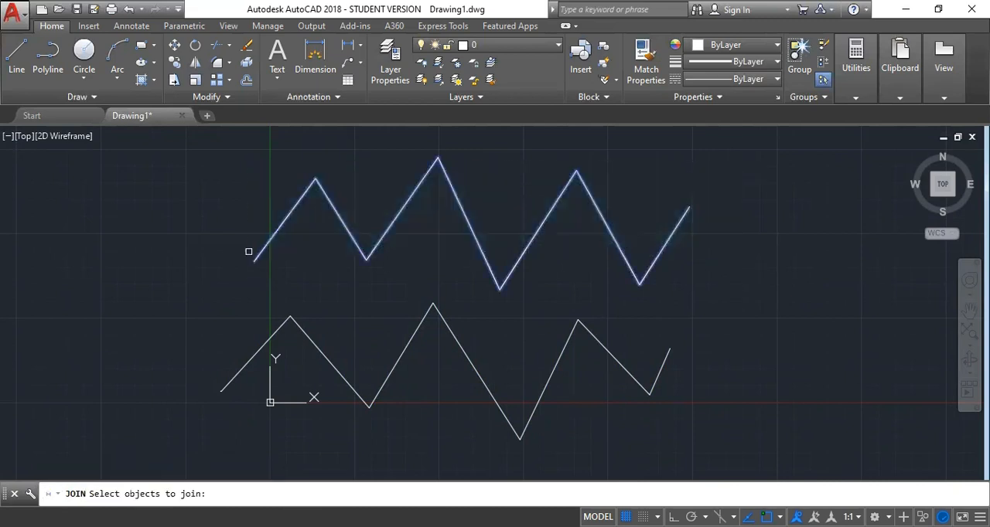
key(Return)
click(275, 232)
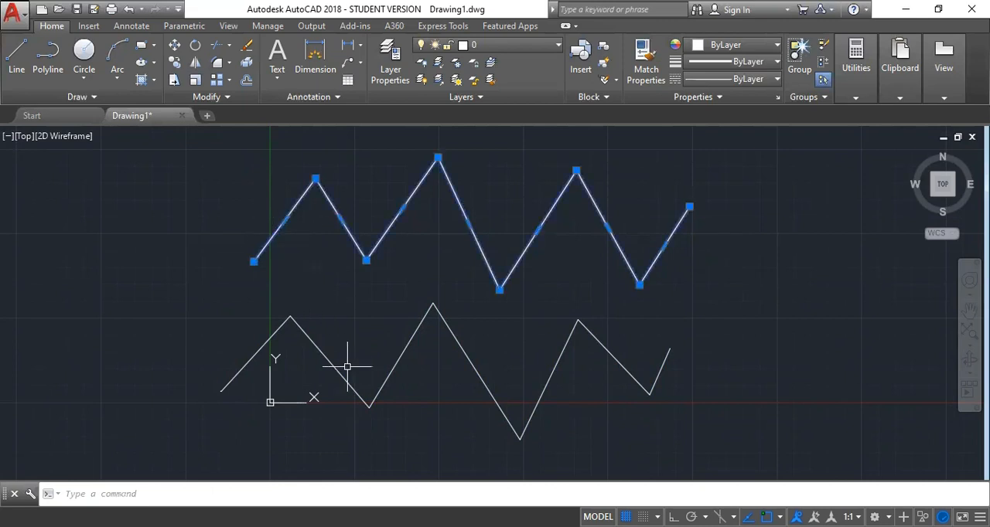